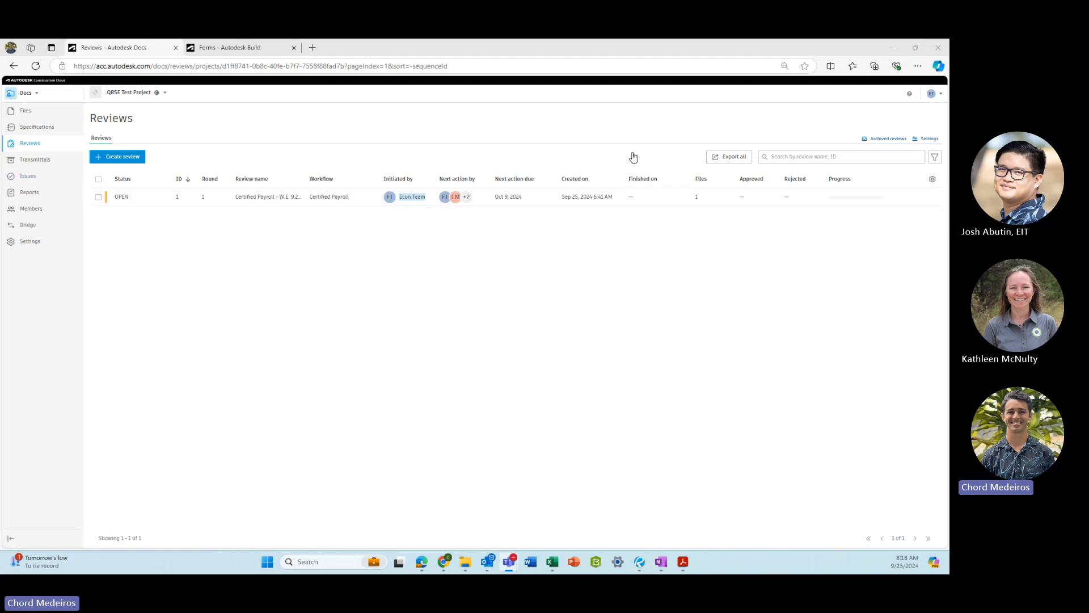
Open the Certified Payroll Checklist template in Autodesk Build's form templates, examine its components and permissions, and return to the forms list.
click(230, 48)
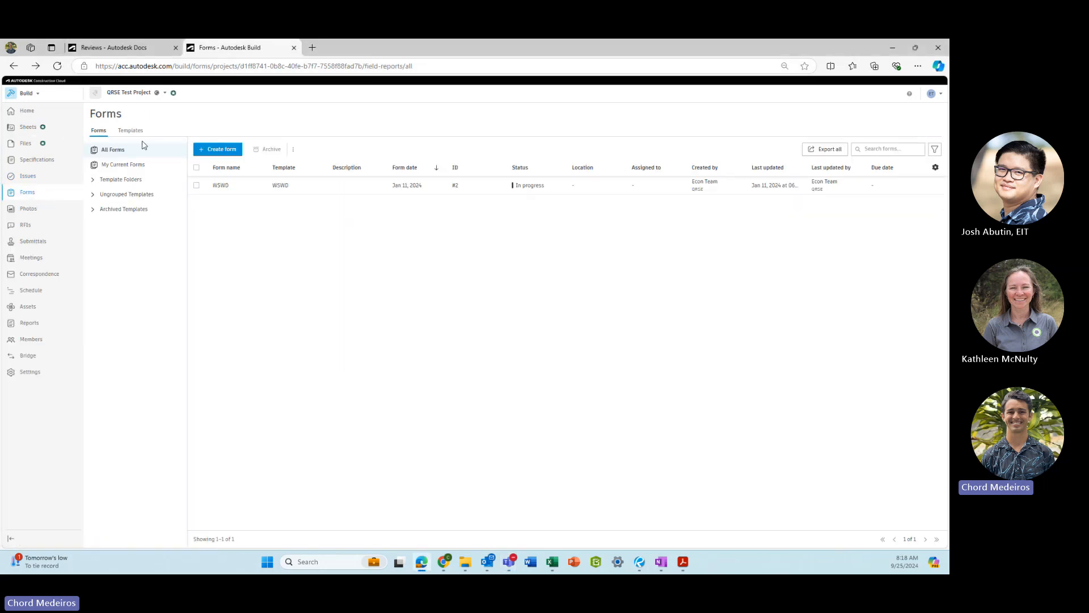
click(138, 51)
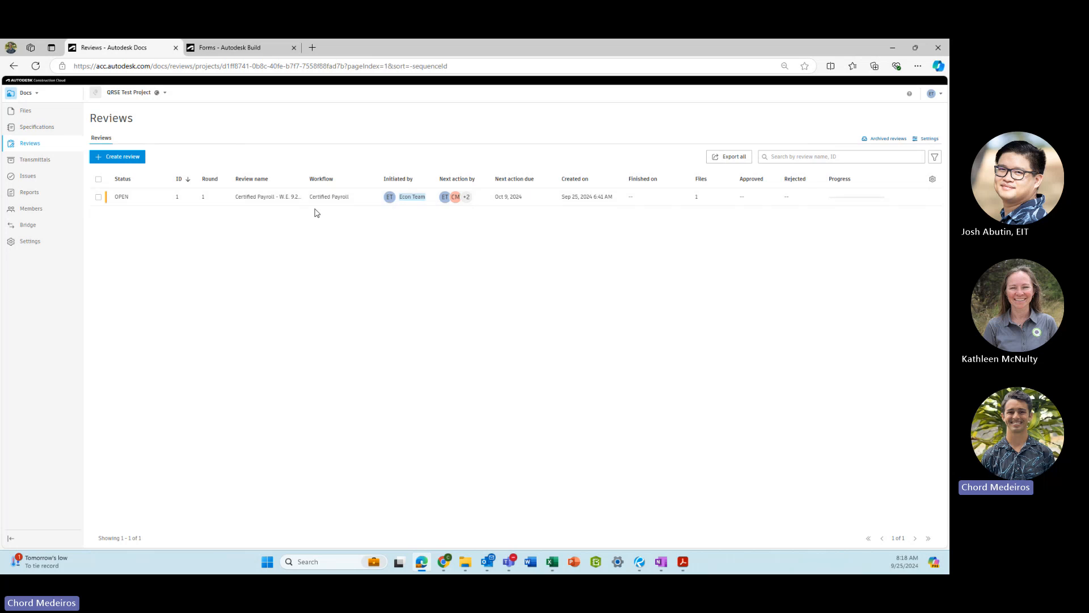
click(240, 49)
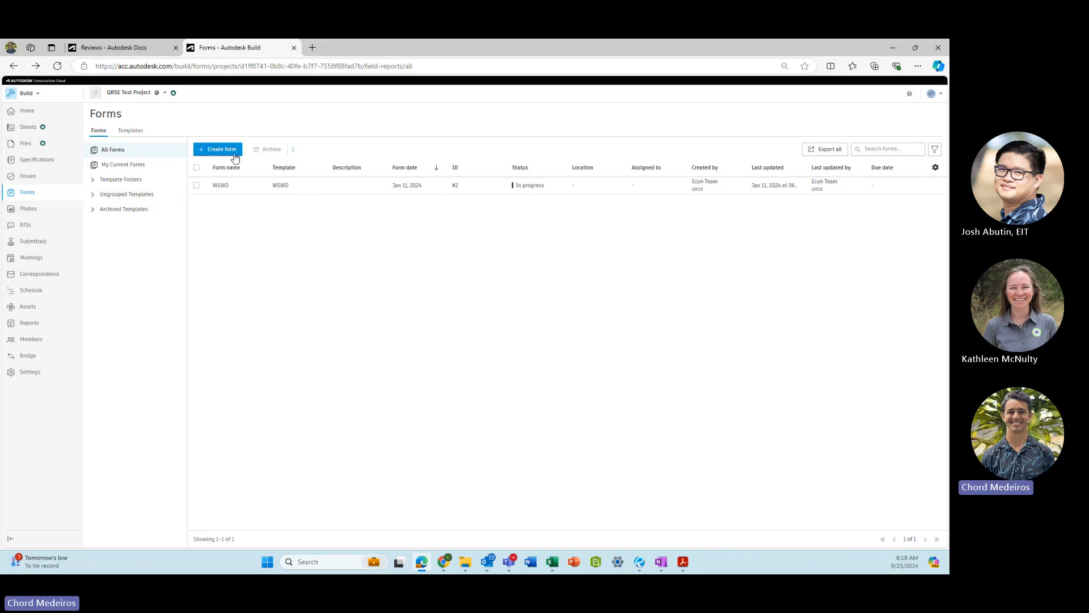
click(133, 132)
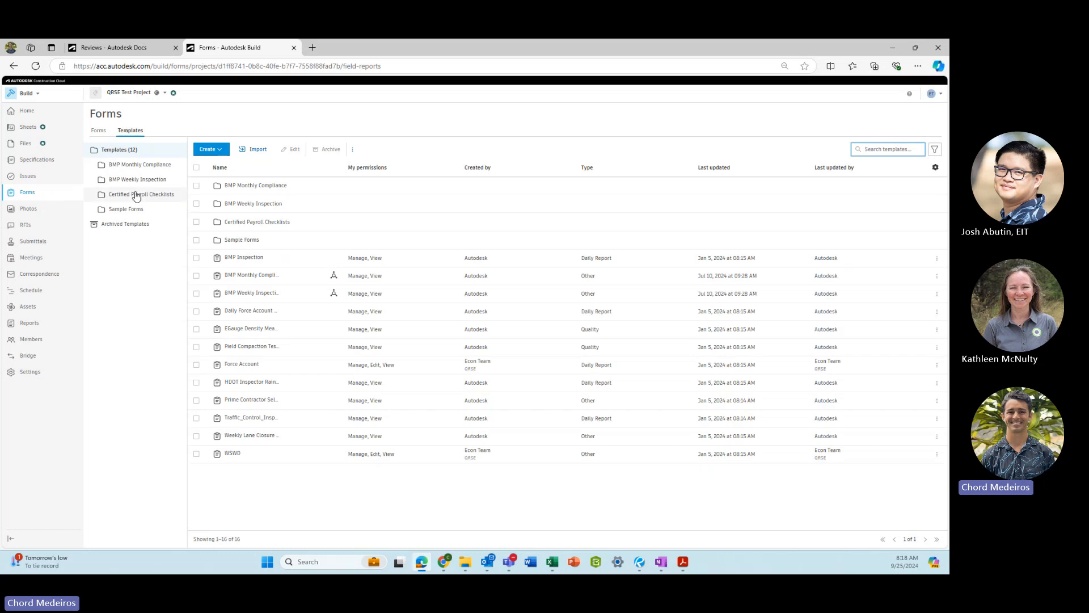
click(165, 194)
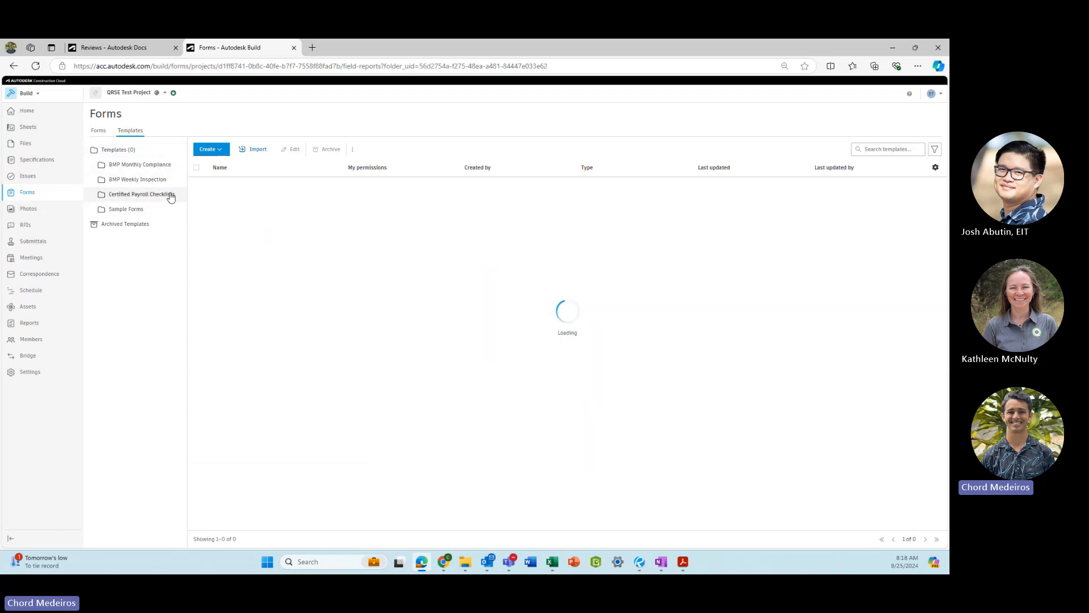
click(267, 186)
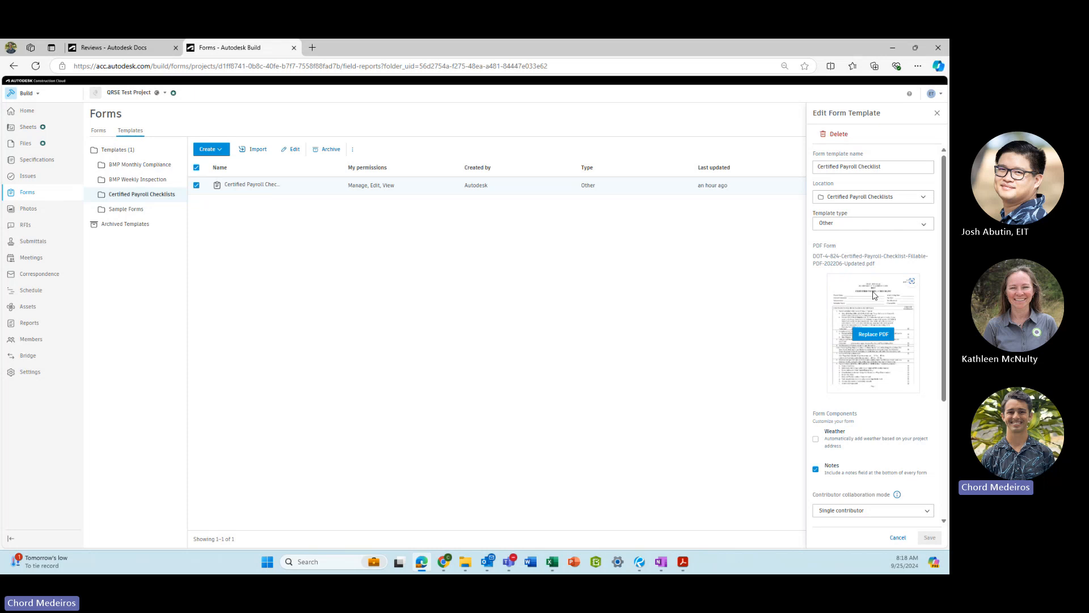
scroll(874, 295, down, 3)
scroll(874, 295, down, 1)
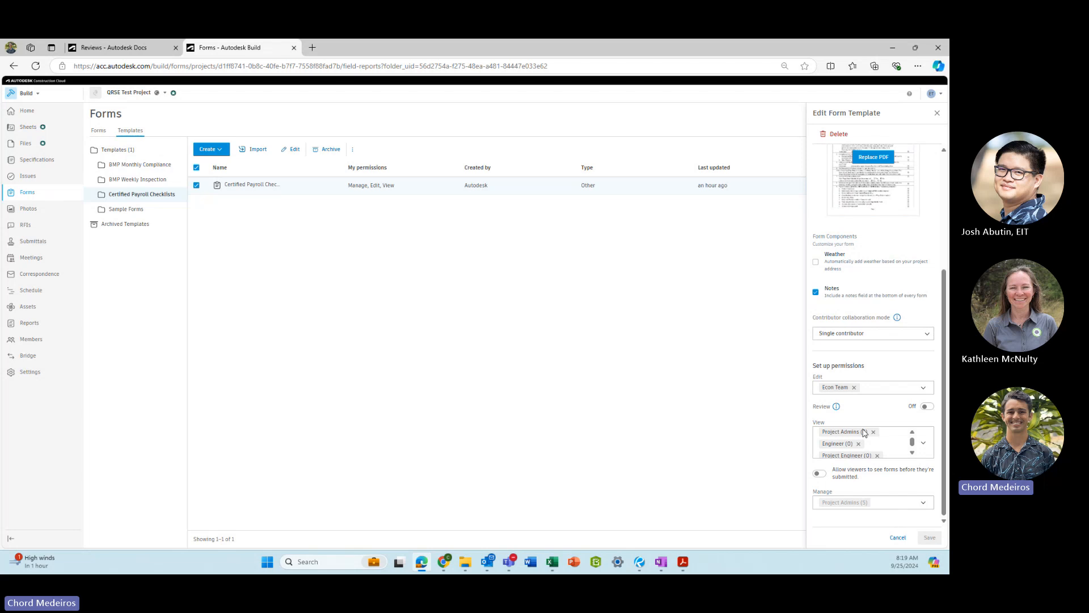
click(936, 114)
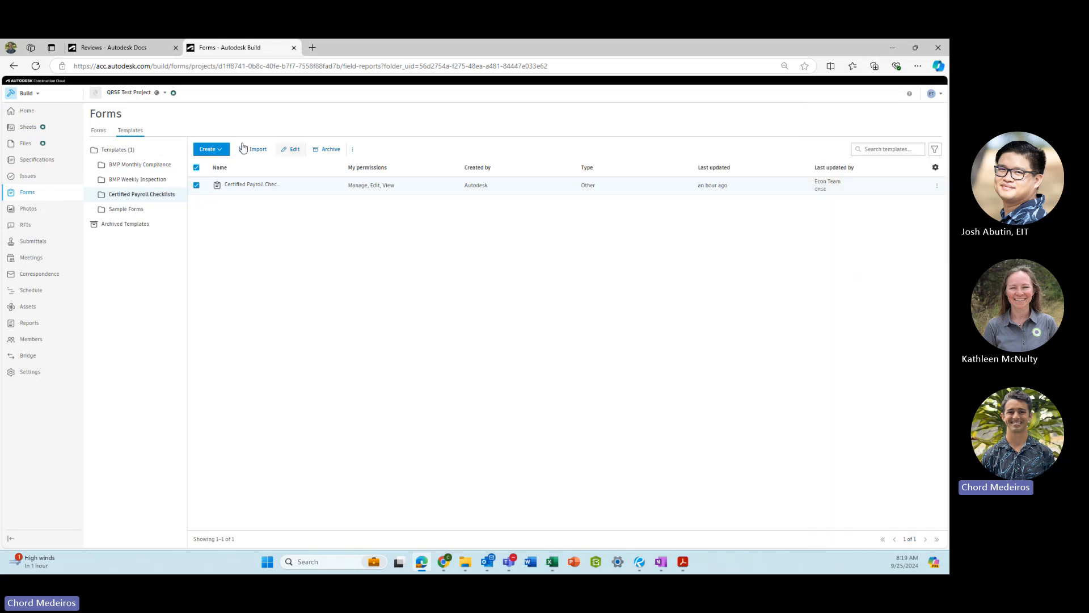
click(99, 131)
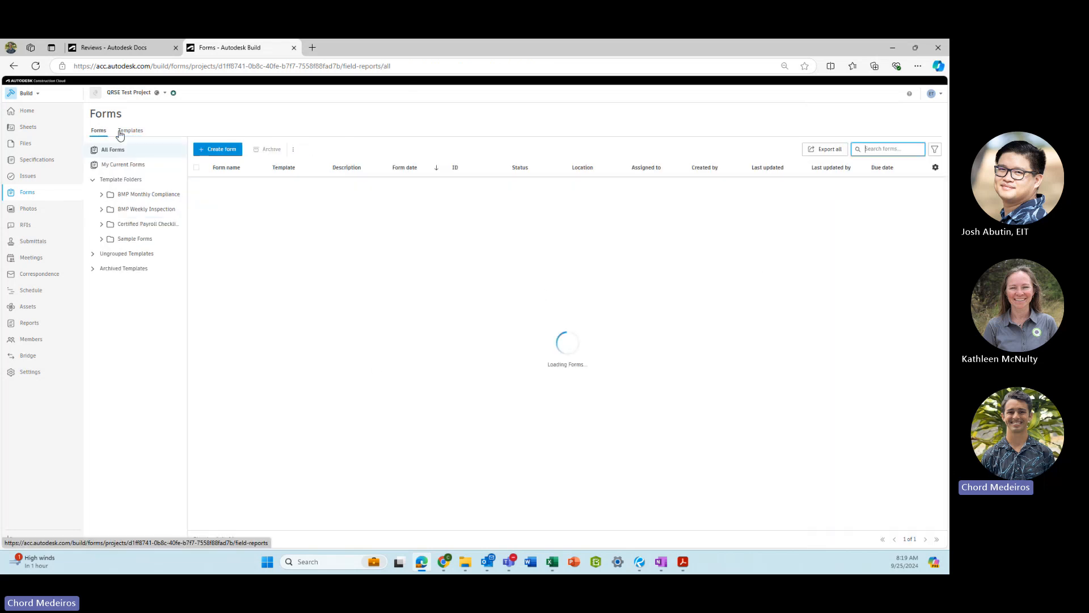
Switch to Autodesk Docs, open the Certified Payroll approval workflow from the review settings, and examine its initiators.
click(141, 51)
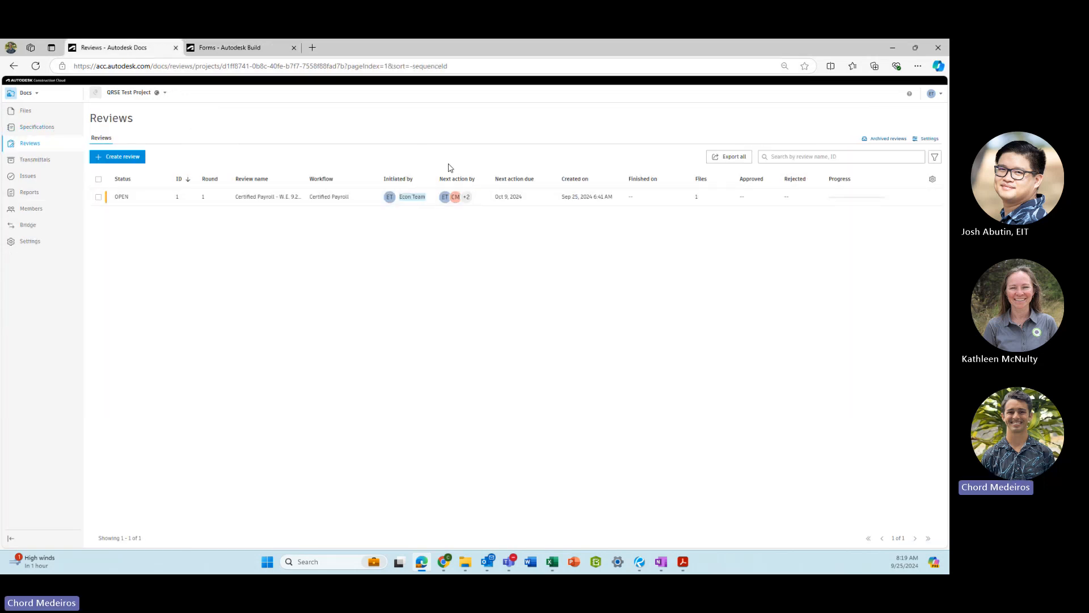
click(928, 139)
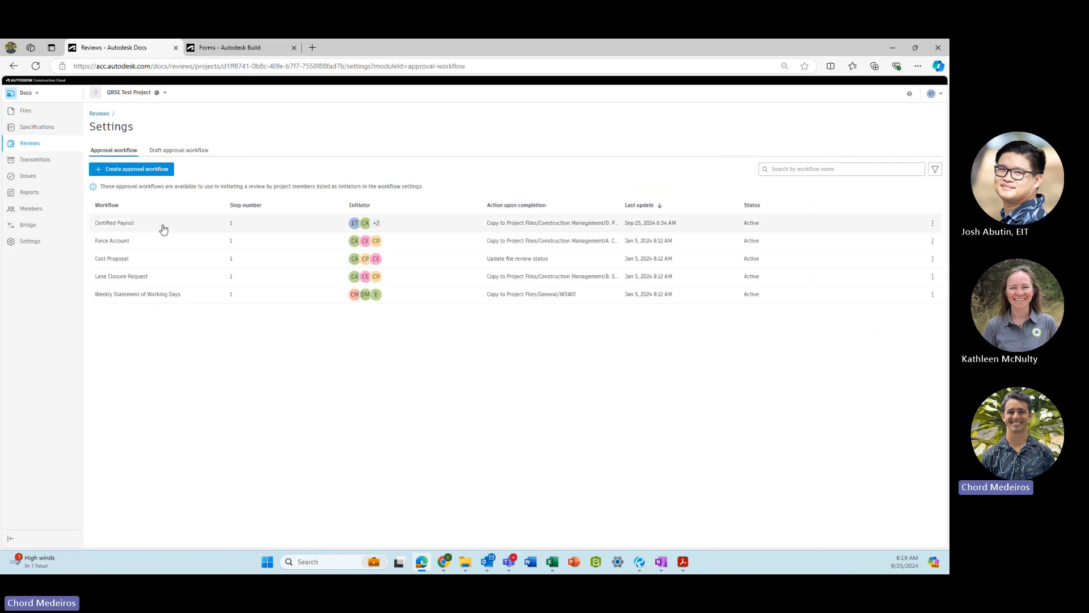
click(139, 224)
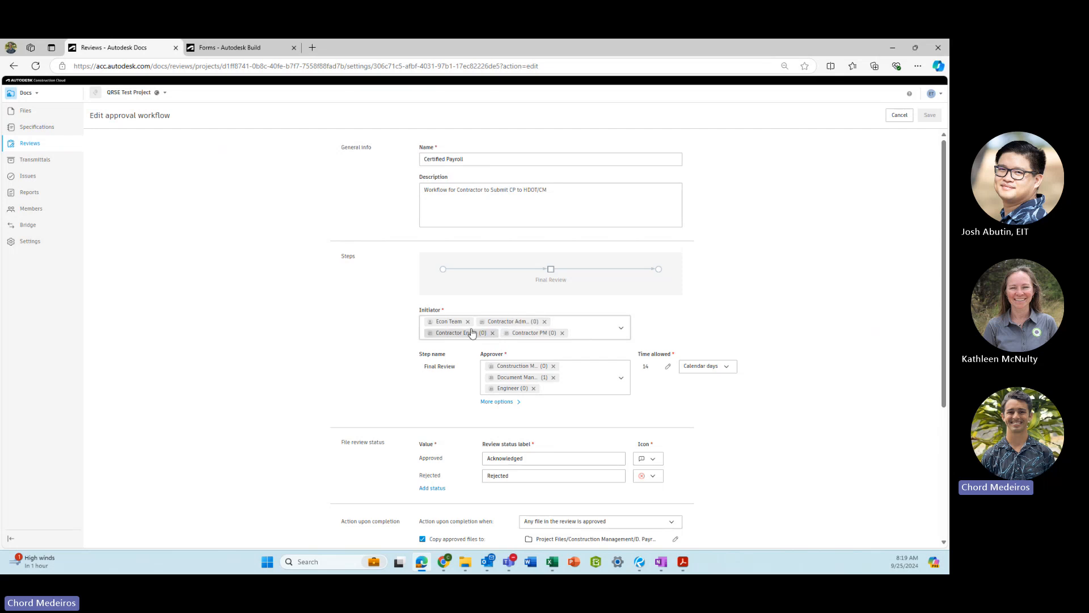
drag(420, 313, 441, 310)
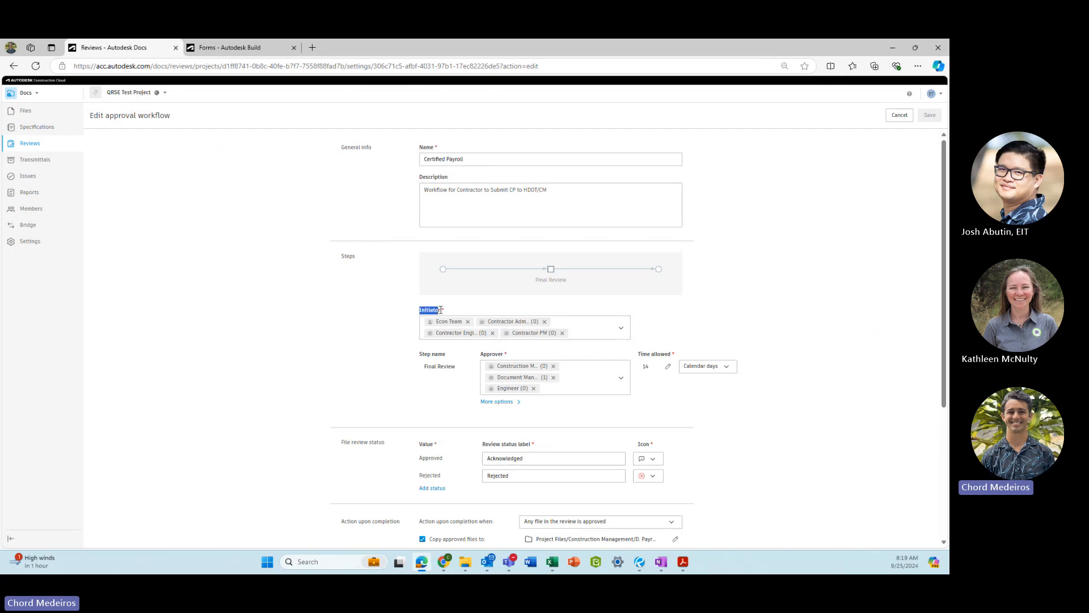
click(455, 310)
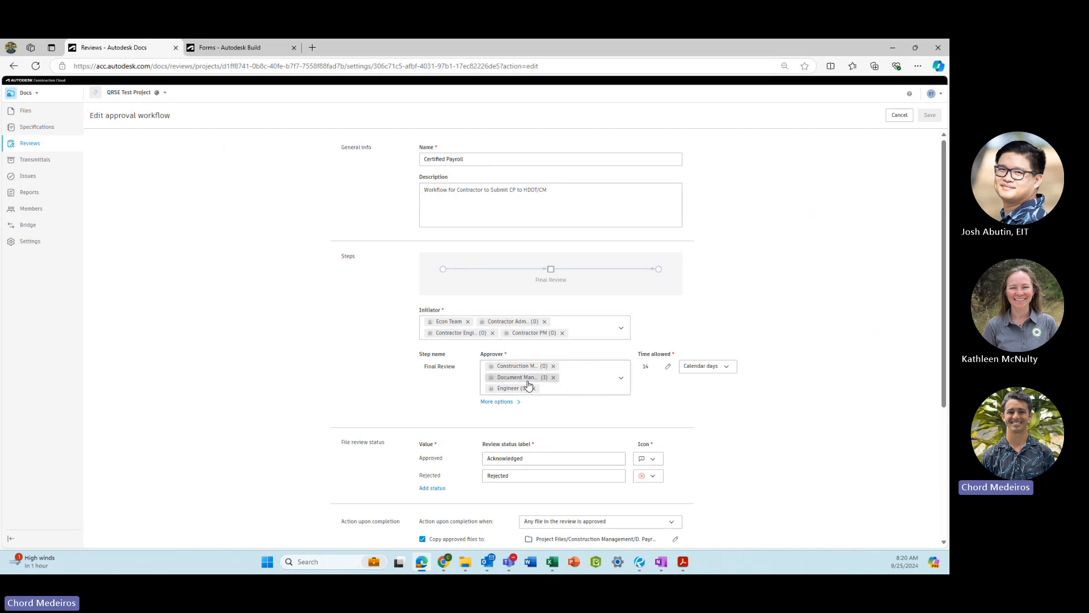
Examine the workflow's approvers, file review statuses and completion actions, and return to the reviews list without saving changes.
click(620, 378)
click(560, 421)
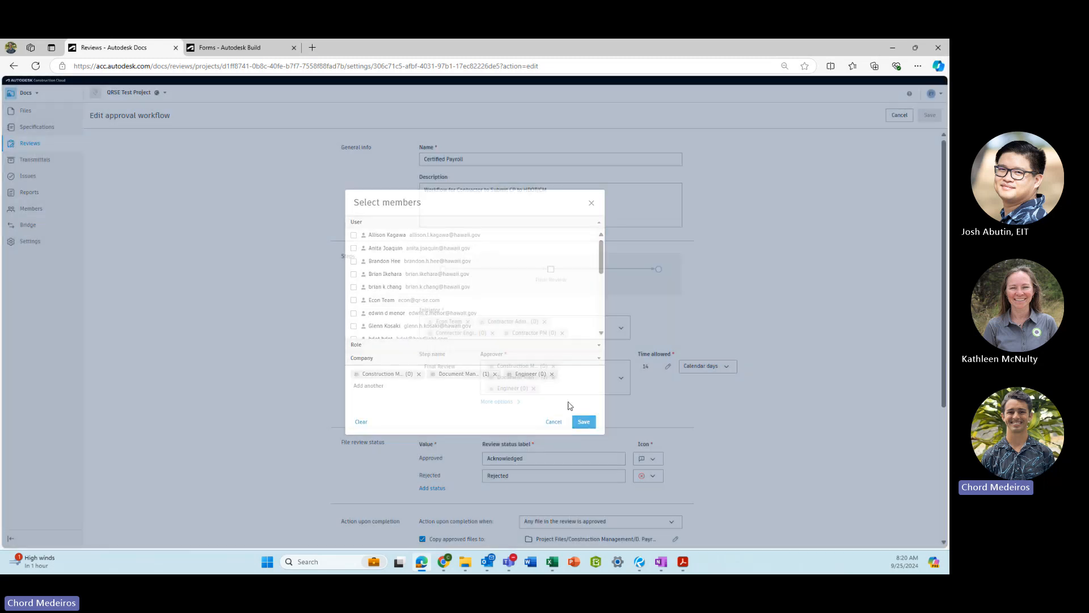
scroll(569, 382, down, 3)
scroll(566, 378, down, 2)
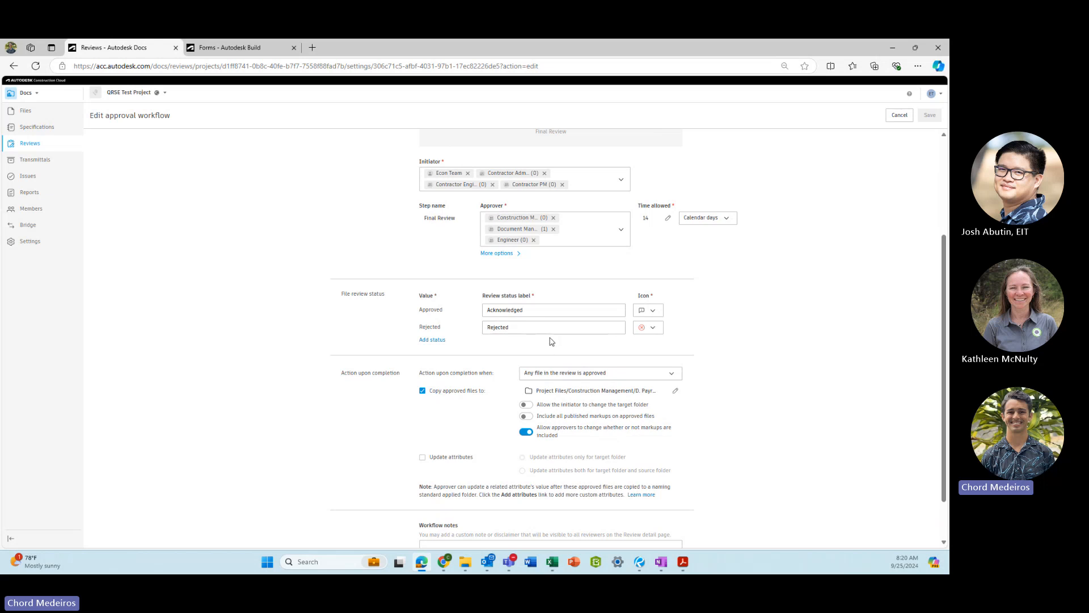
scroll(551, 397, down, 1)
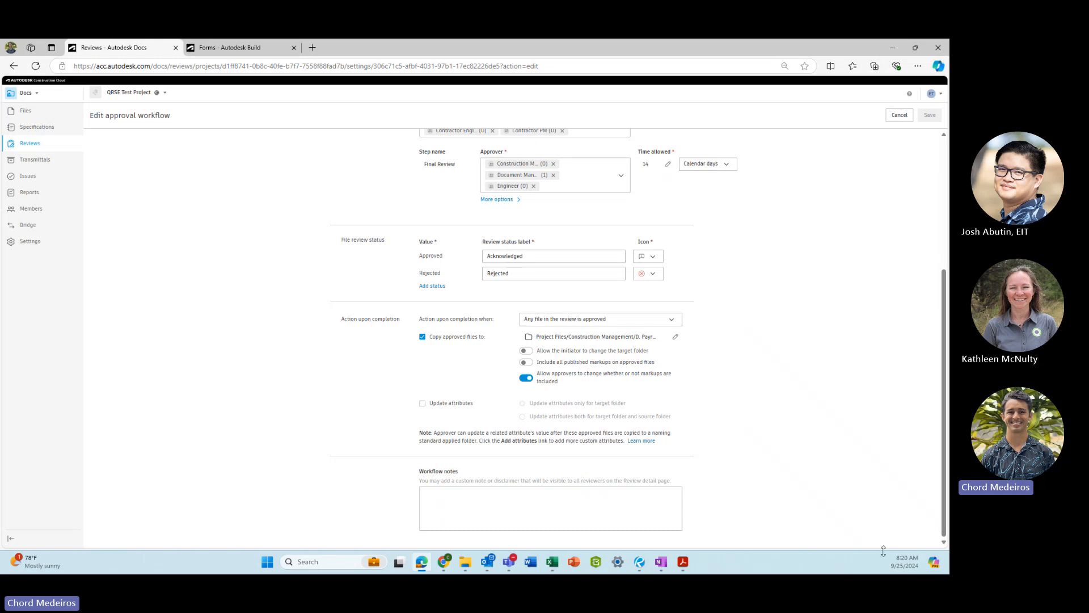
scroll(543, 295, up, 4)
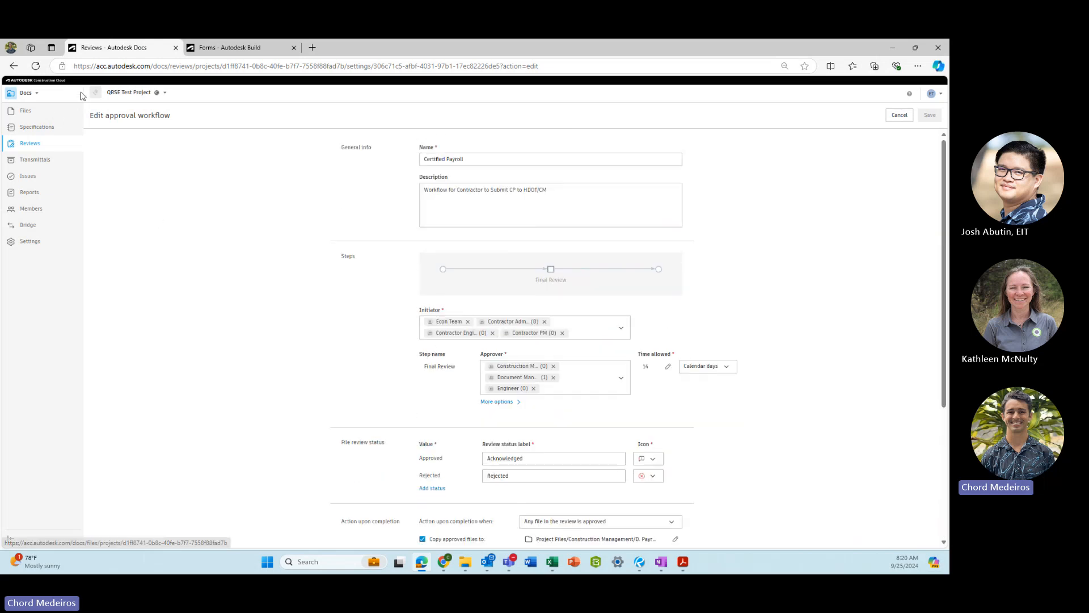
click(895, 118)
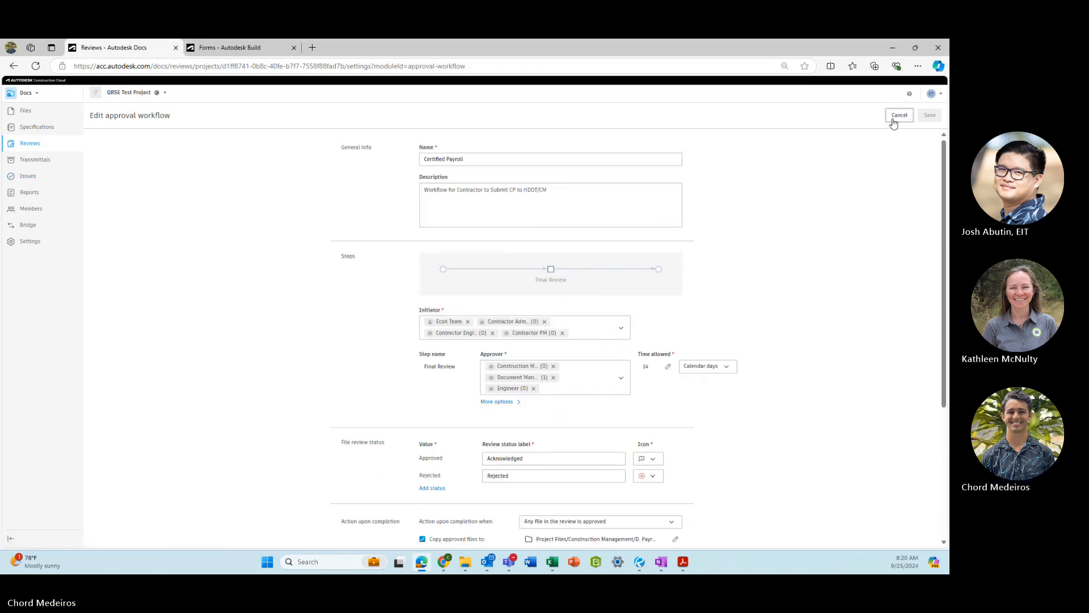
click(105, 114)
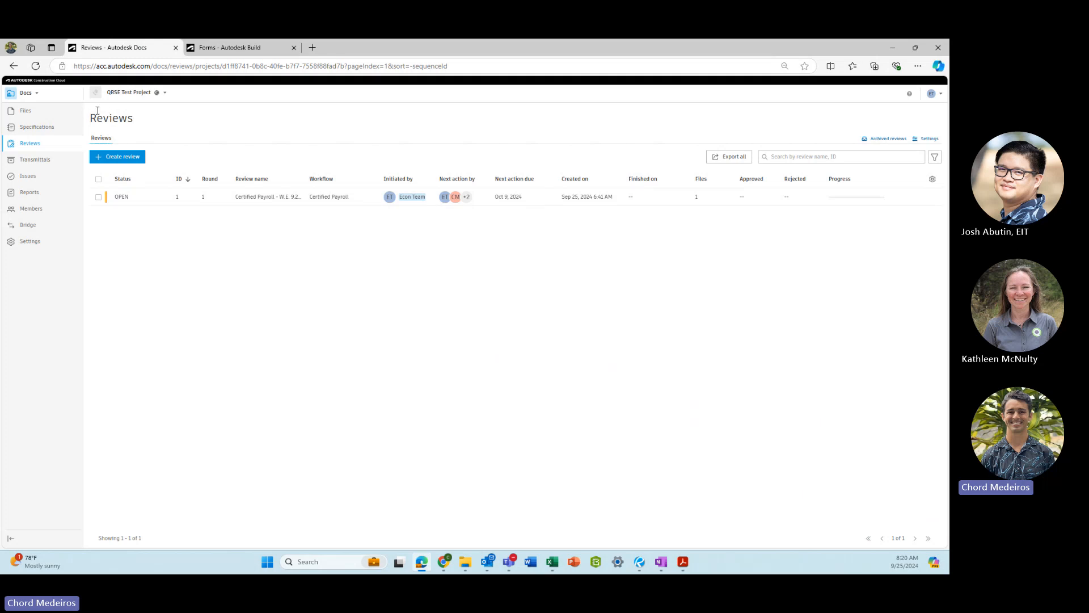
Open the Certified Payroll folder under General in the project files and check the payroll file's review status.
click(77, 112)
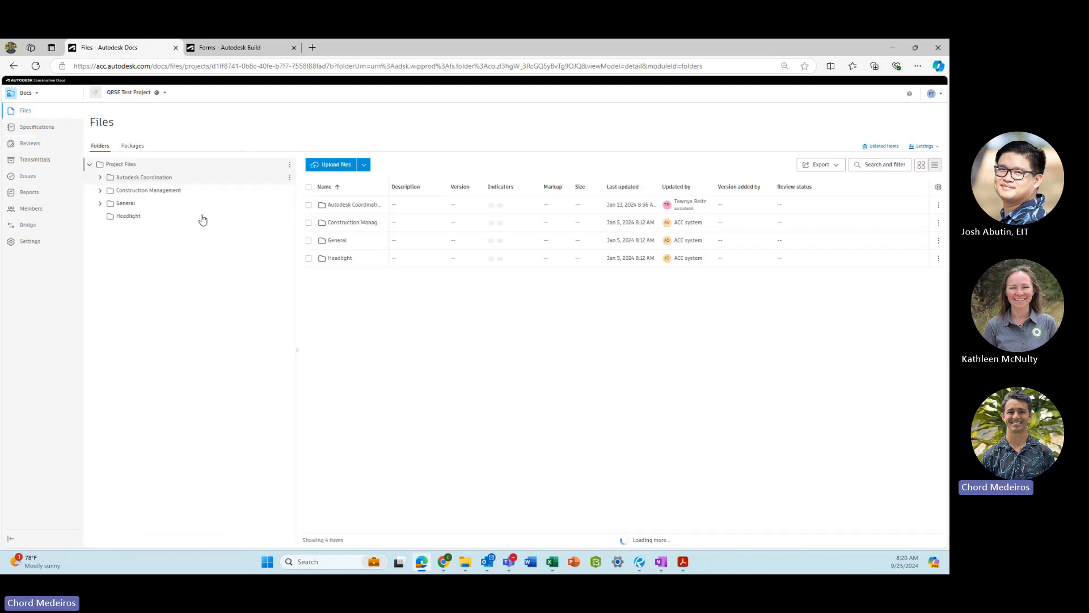
click(100, 203)
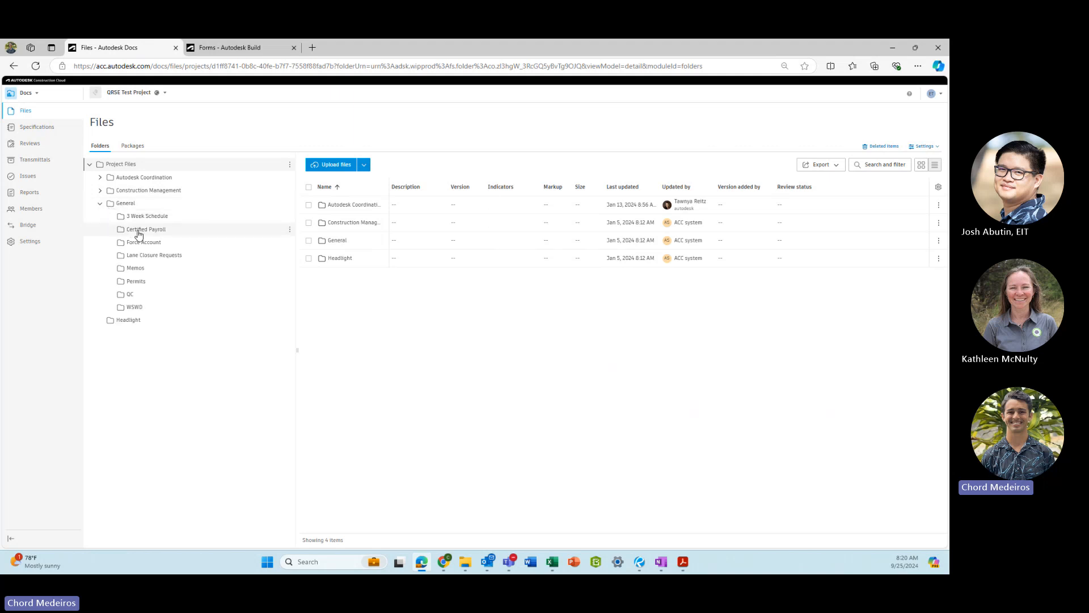
click(139, 233)
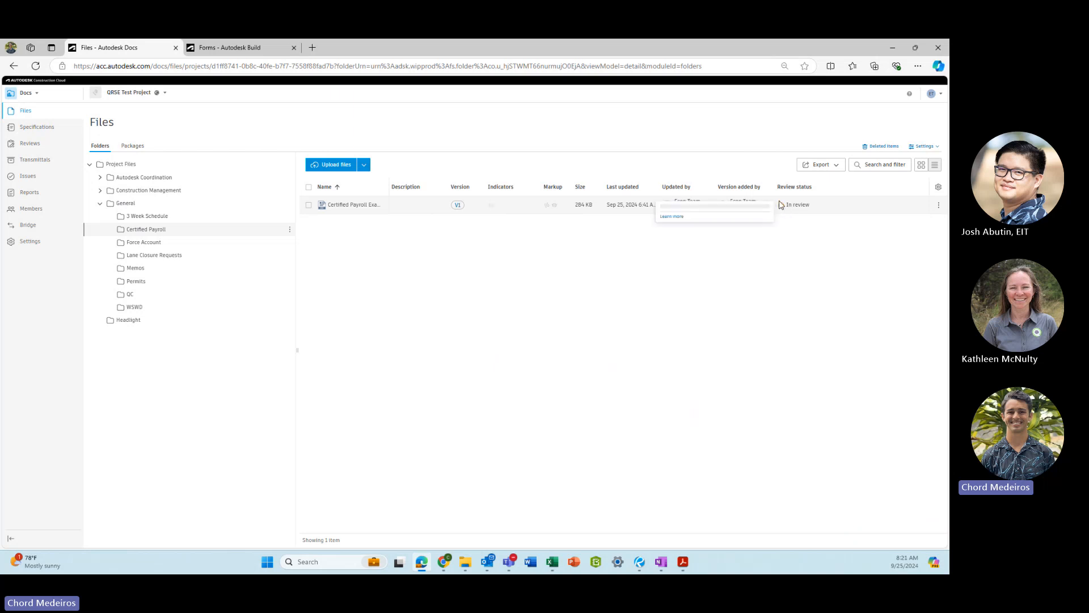
drag(784, 206, 814, 211)
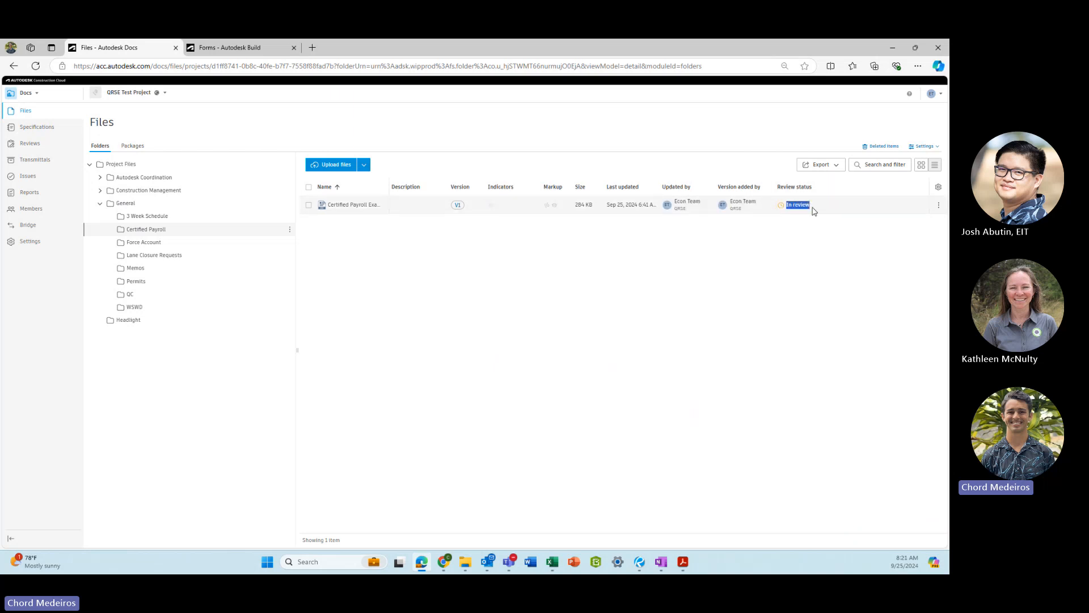
click(803, 234)
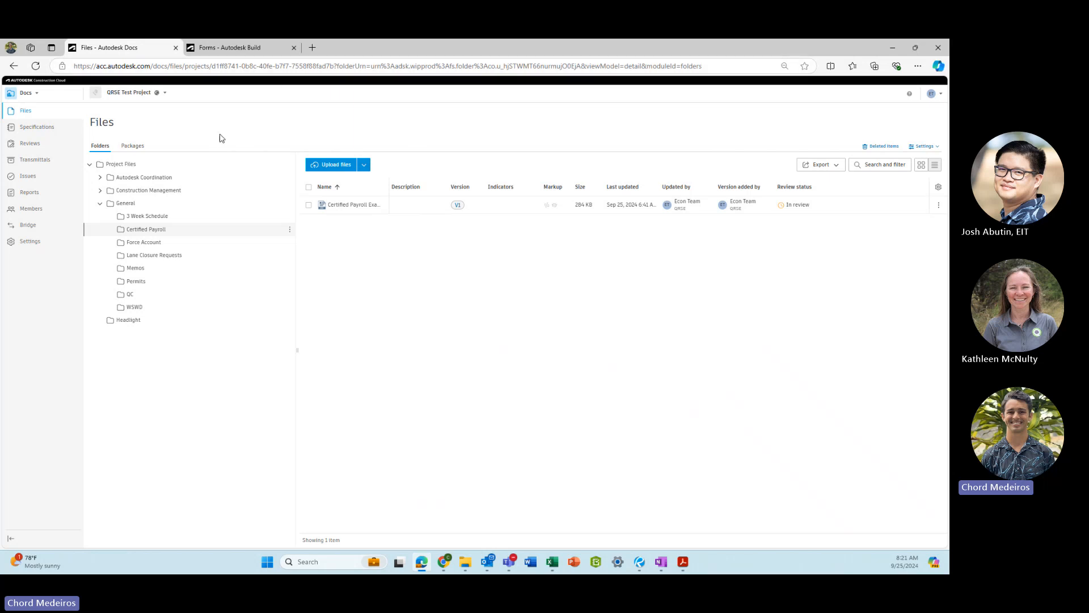
Open the review Certified Payroll - W.E. 9.25.22 and examine the first page of Certified Payroll Example.pdf.
click(45, 147)
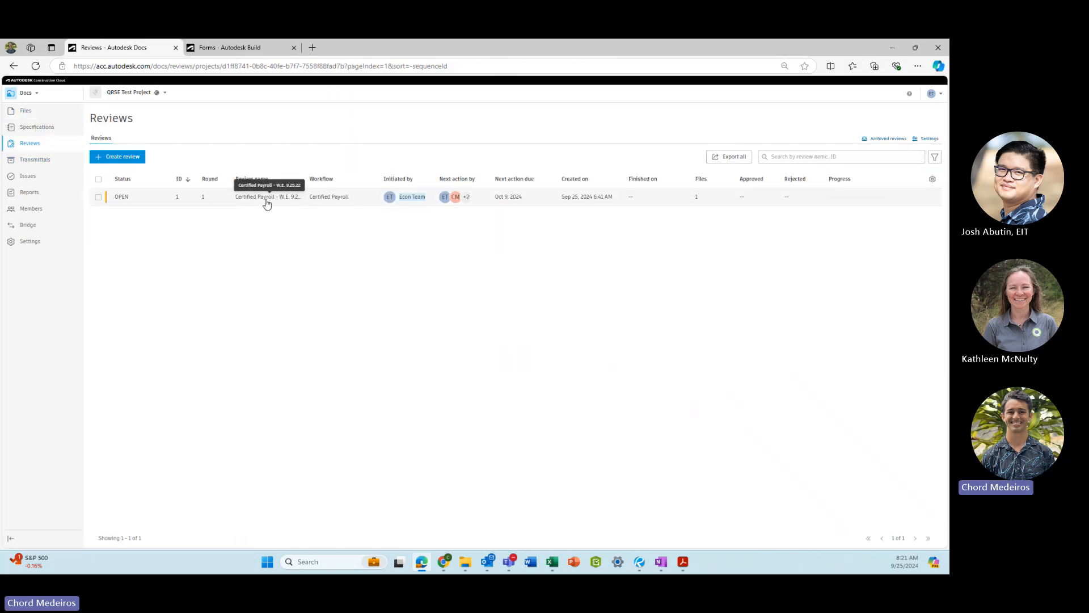
click(291, 198)
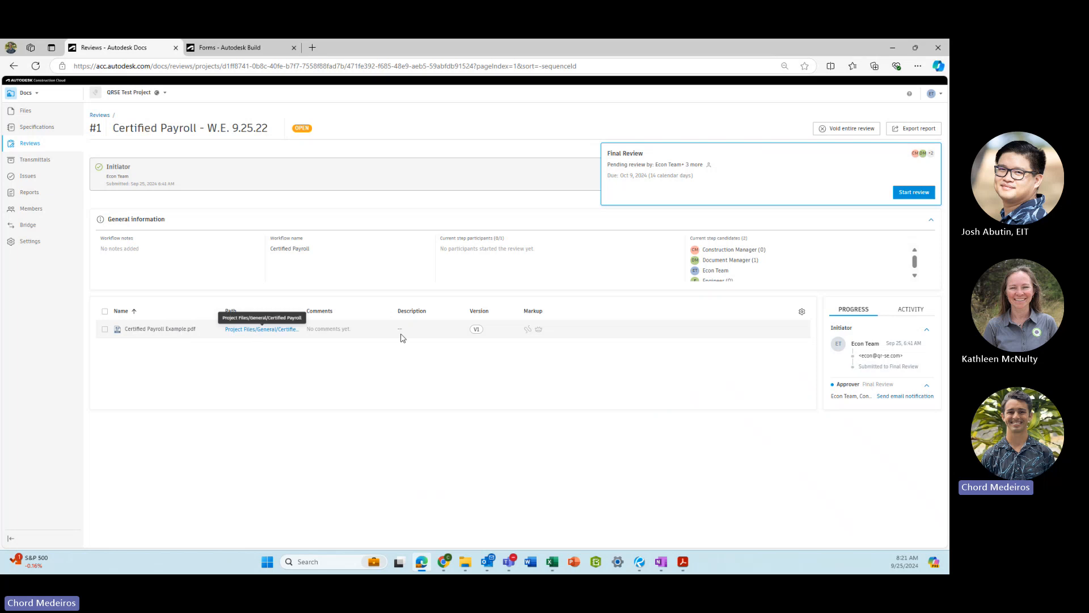
click(190, 330)
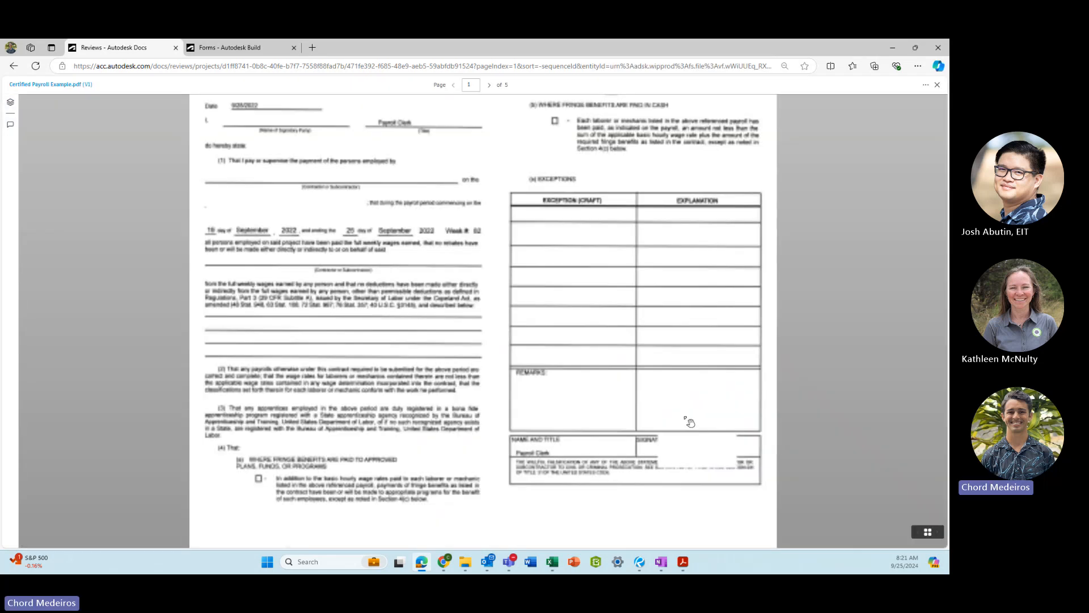
scroll(689, 415, up, 5)
scroll(566, 379, down, 5)
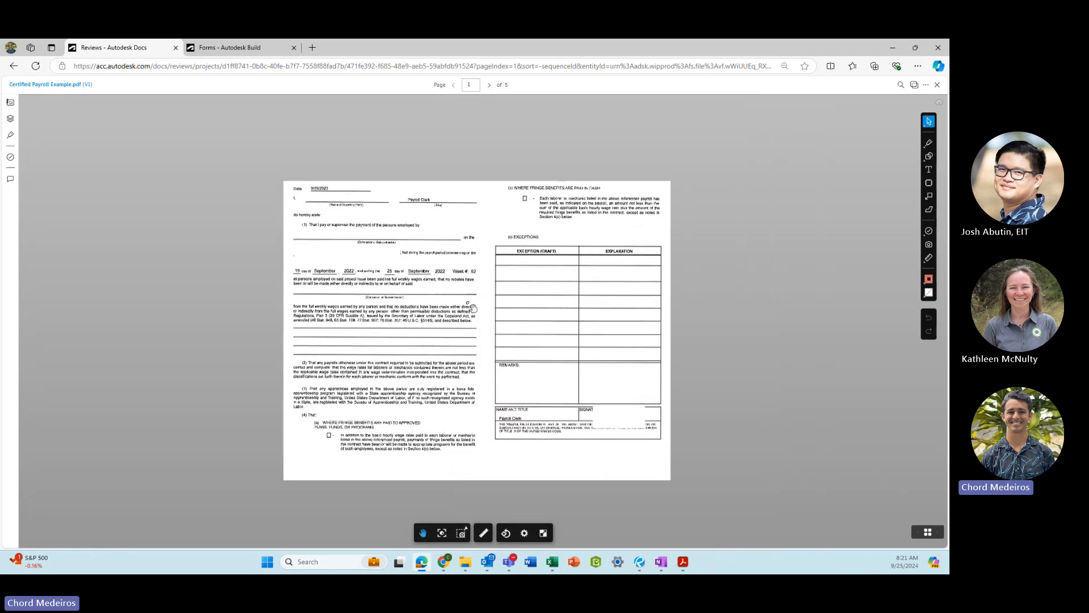
drag(385, 262, 409, 307)
scroll(409, 307, up, 3)
drag(528, 331, 505, 273)
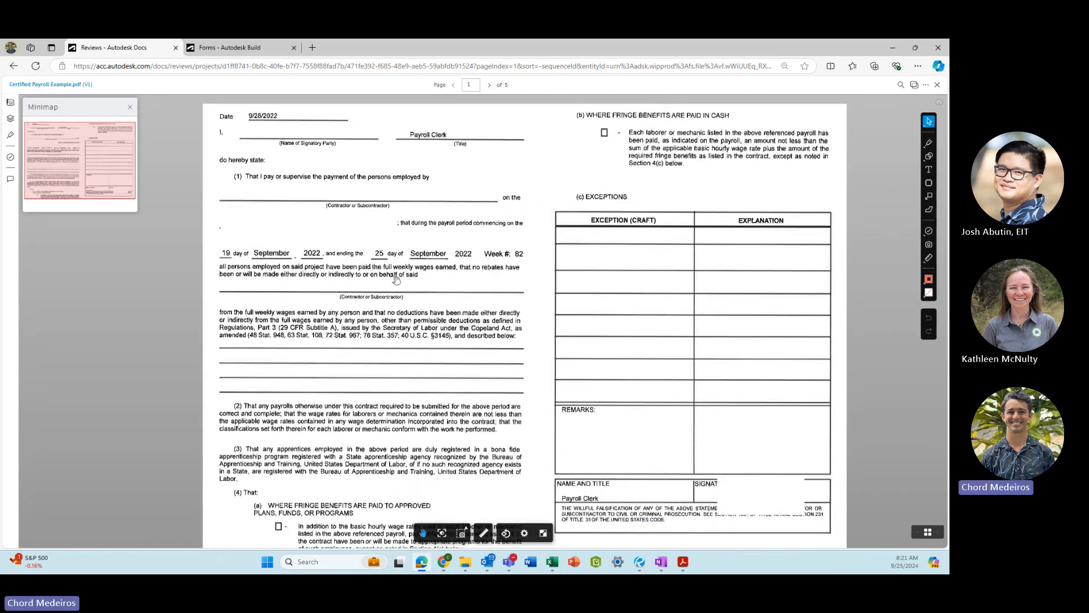
drag(517, 332, 484, 342)
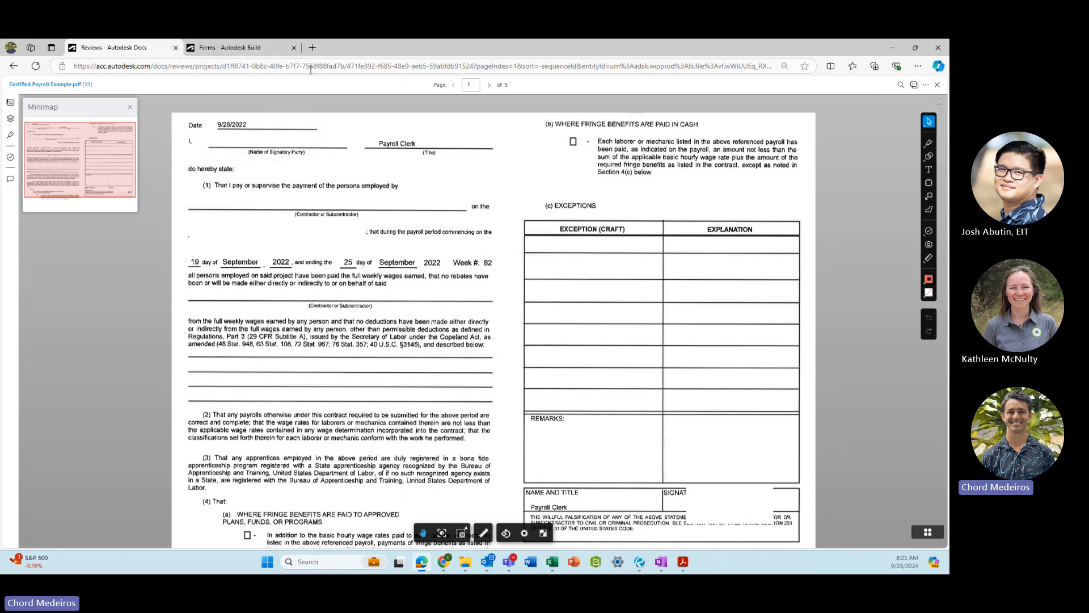
Switch to Forms in Autodesk Build, create a form from the Certified Payroll Checklist template, and examine its header fields and first checklist items.
click(255, 51)
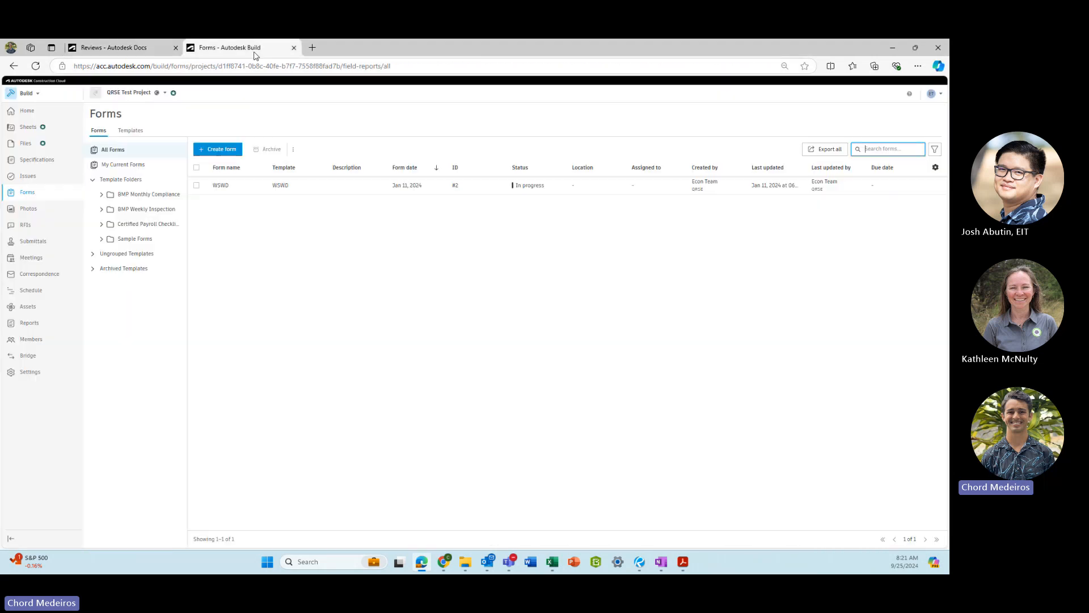
click(226, 151)
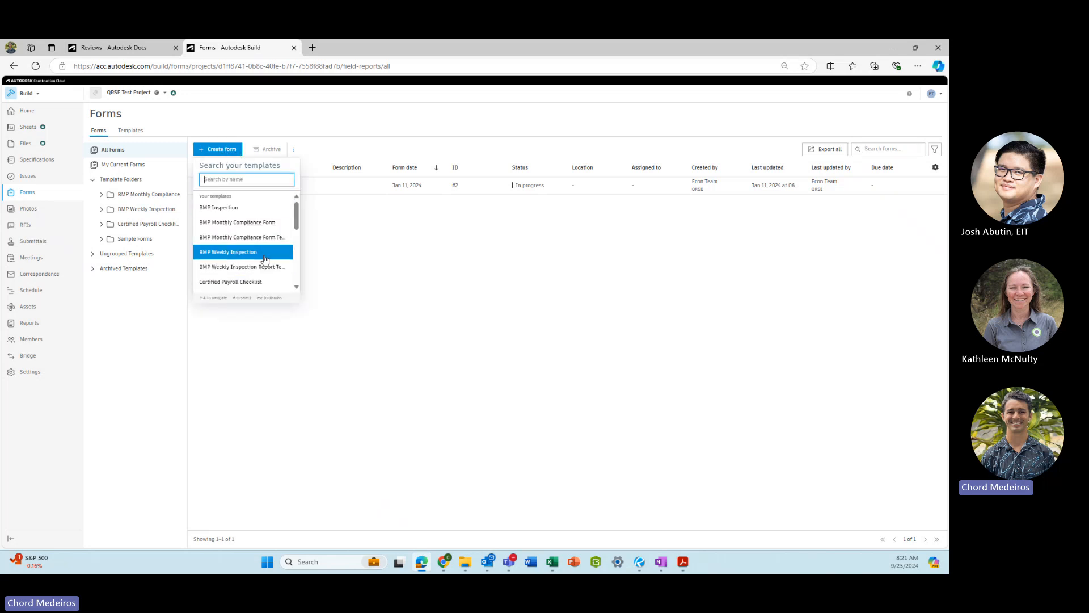
click(249, 282)
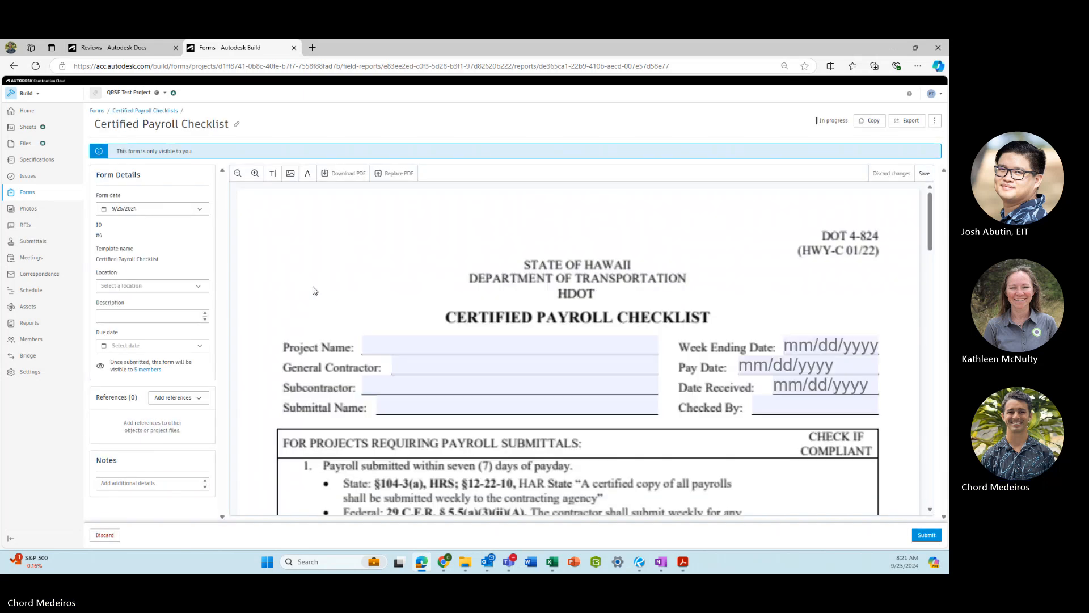
scroll(595, 294, down, 1)
click(595, 296)
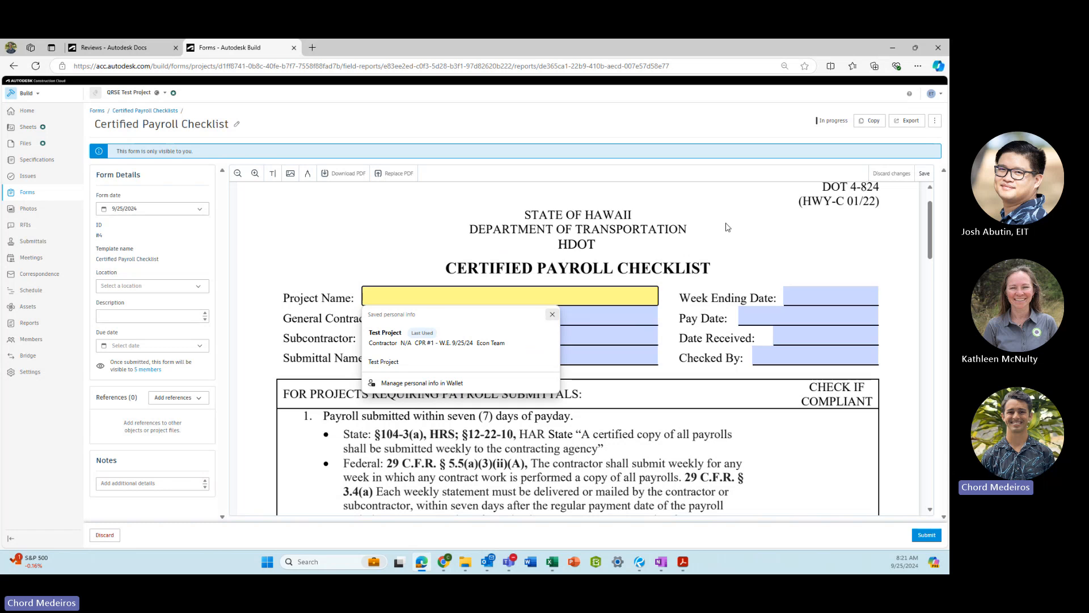
click(728, 227)
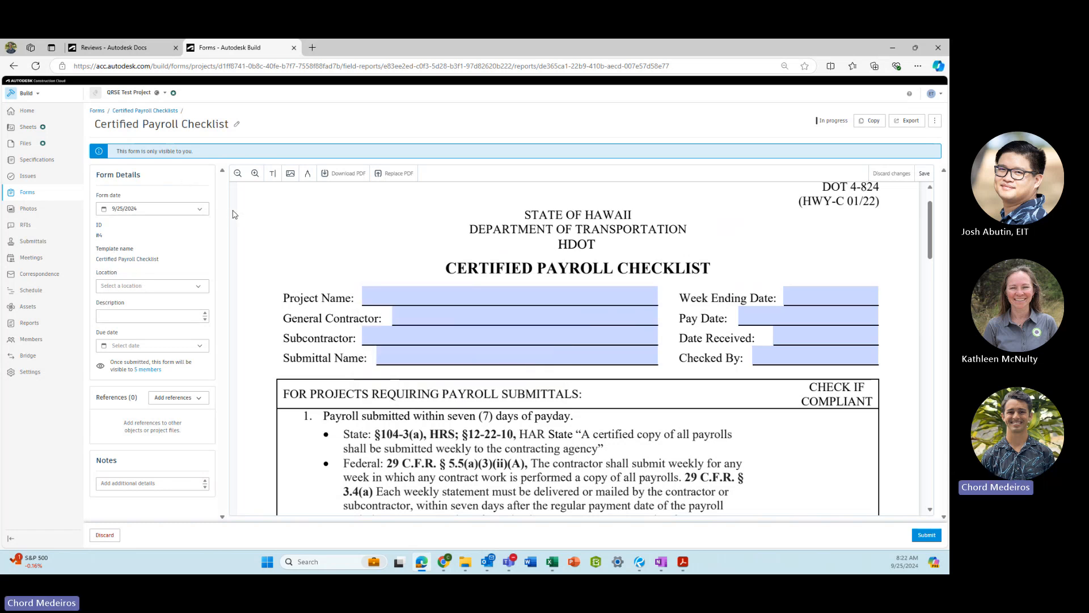
scroll(615, 234, down, 3)
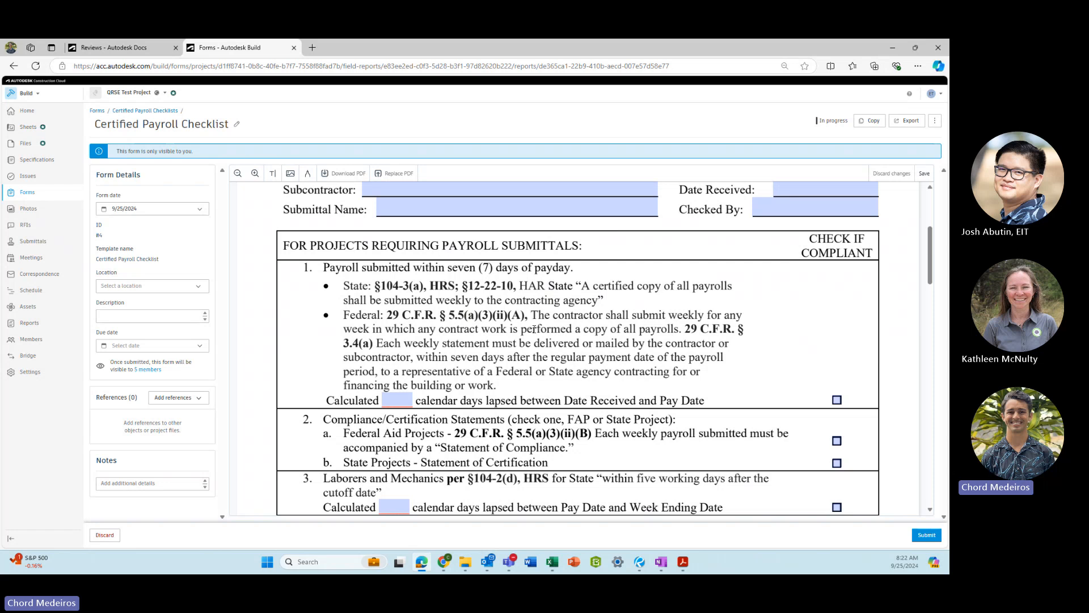
scroll(534, 329, up, 2)
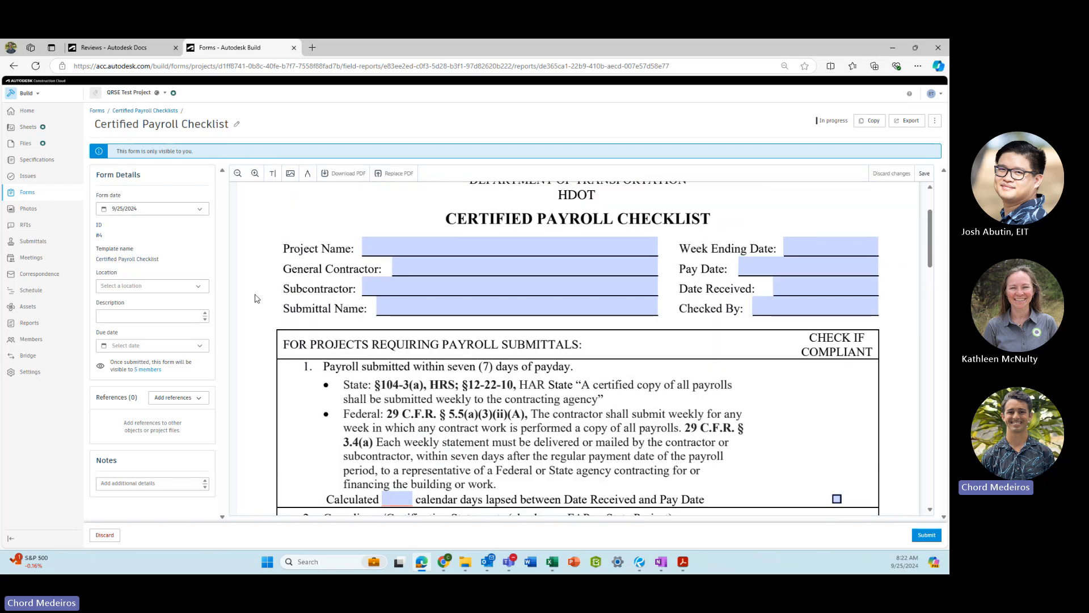
Fill in the checklist's Submittal Name with the saved entry CPR #1 - W.E. 9/25/24.
click(130, 316)
click(414, 313)
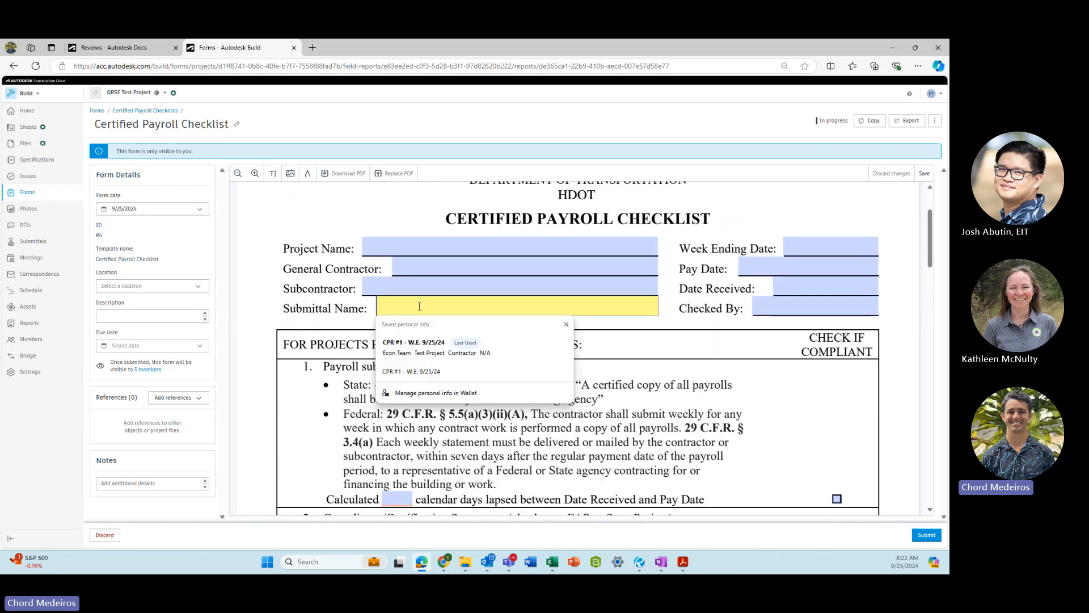
click(446, 337)
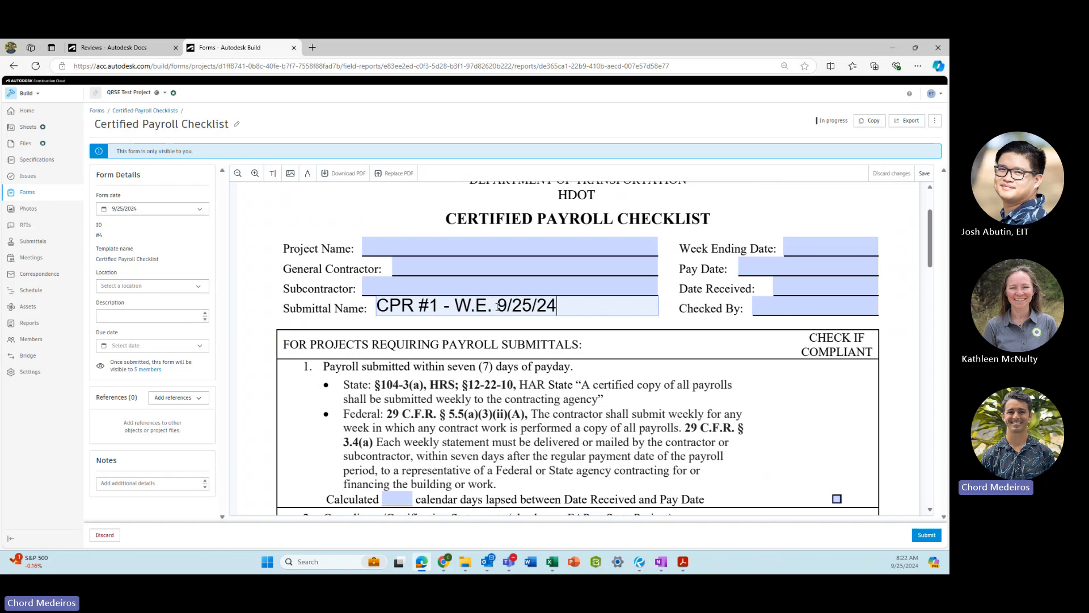
Copy the submittal name CPR #1 - W.E. 9/25/24 into the form's Description and save the form.
drag(555, 307, 375, 306)
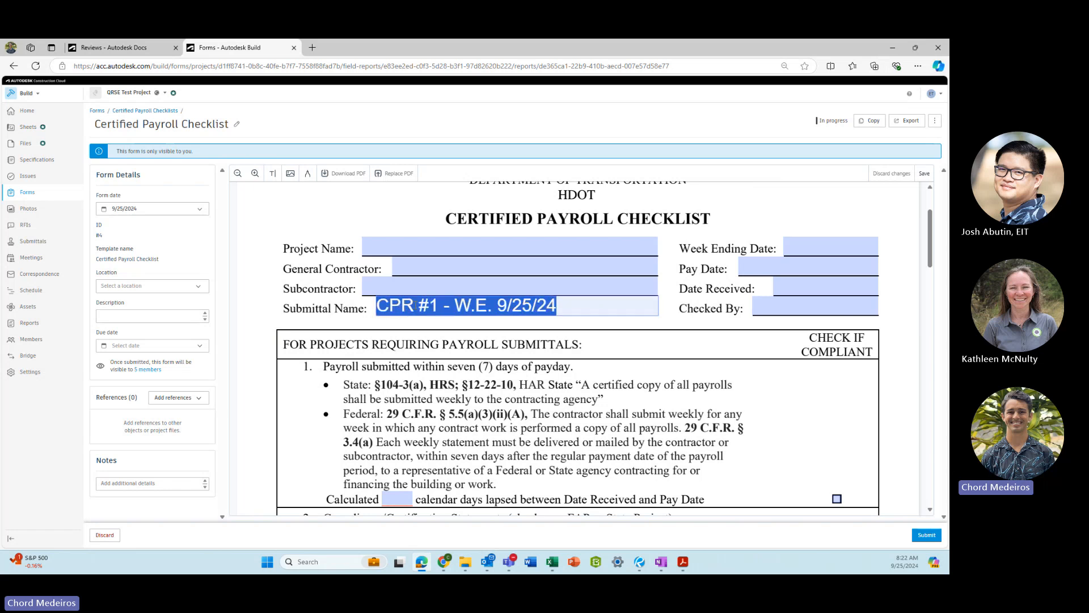
key(ctrl+c)
click(190, 316)
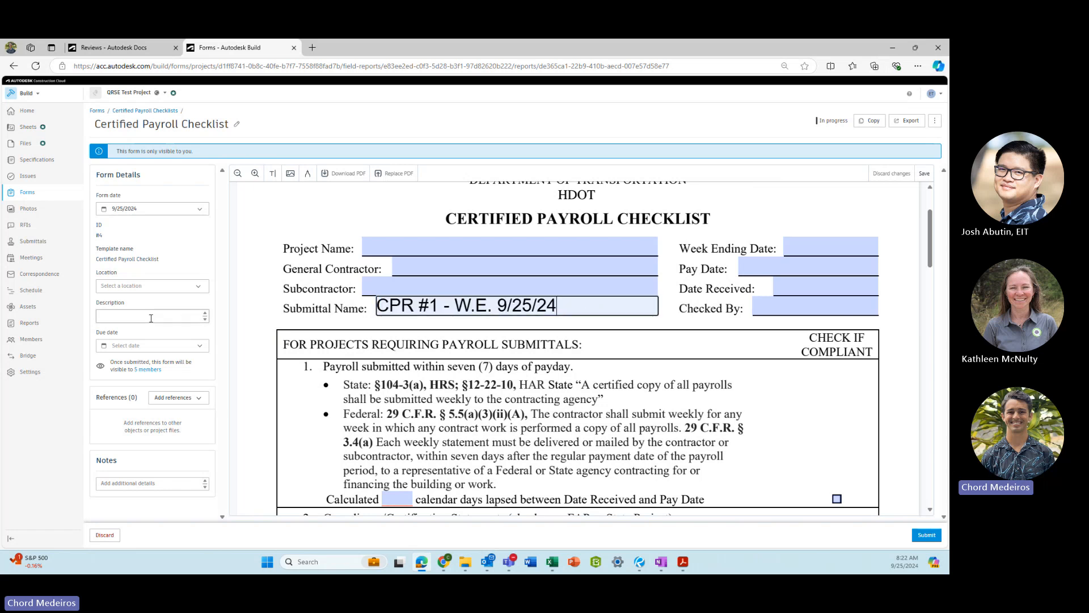
key(ctrl+v)
click(182, 306)
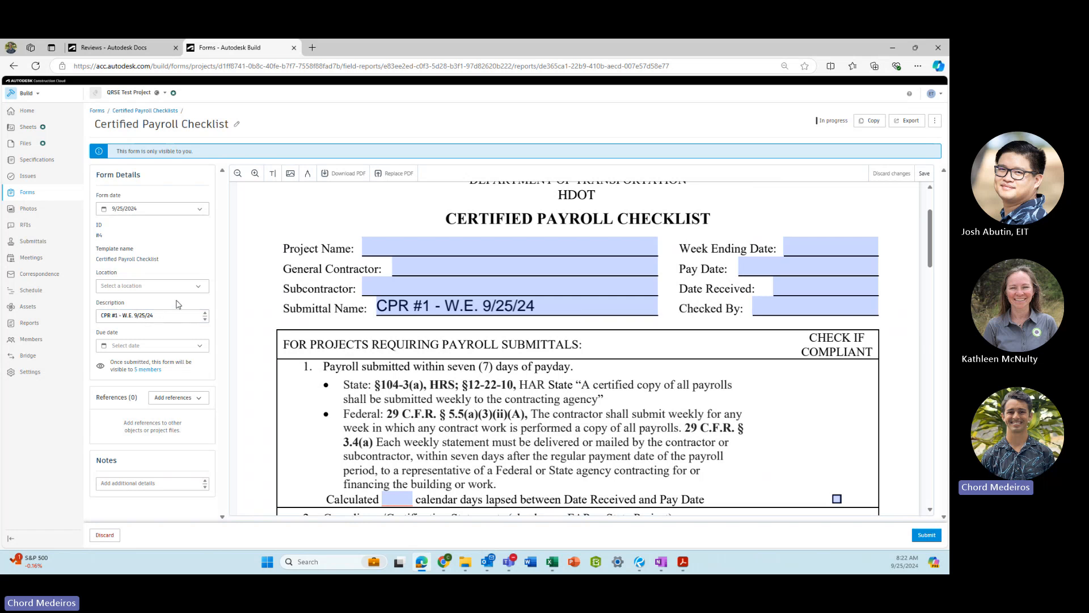
click(925, 173)
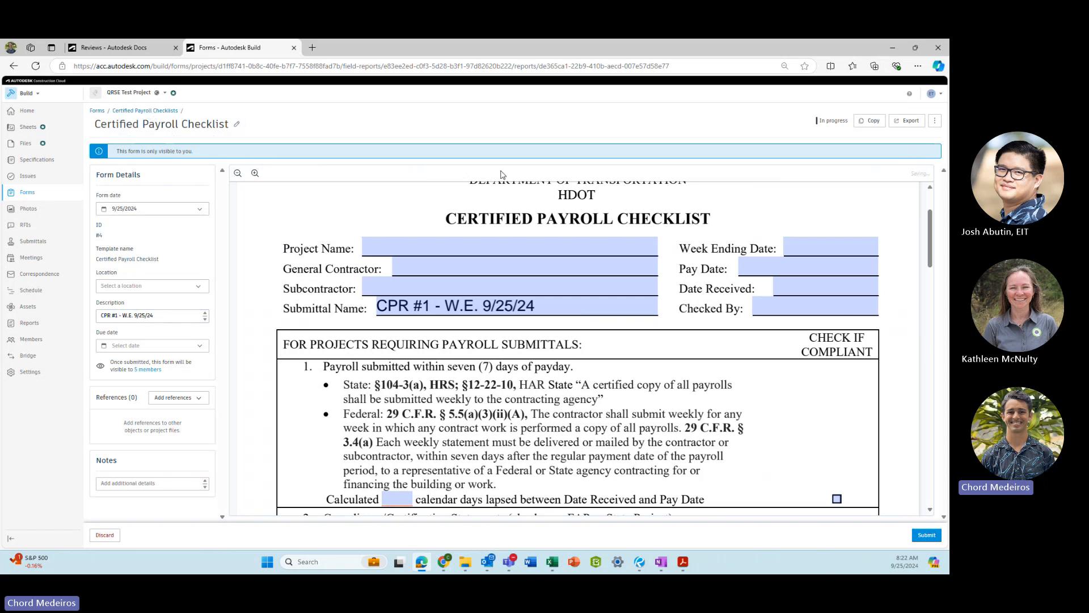
Return to the Certified Payroll Checklists folder, reopen the CPR #1 form, and examine its checklist items, wage table and notes section.
click(162, 111)
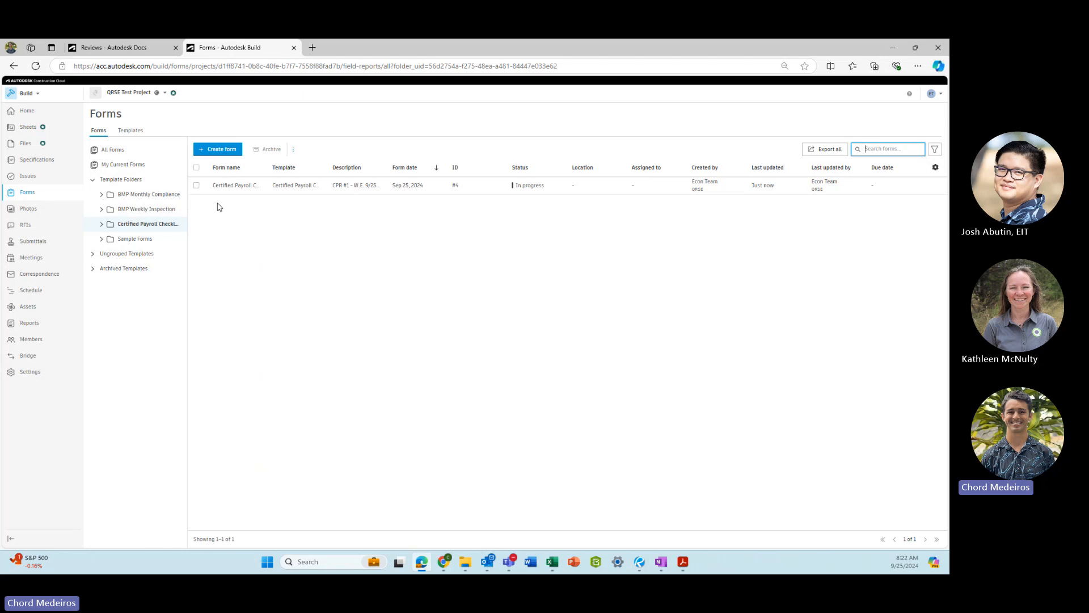
click(369, 191)
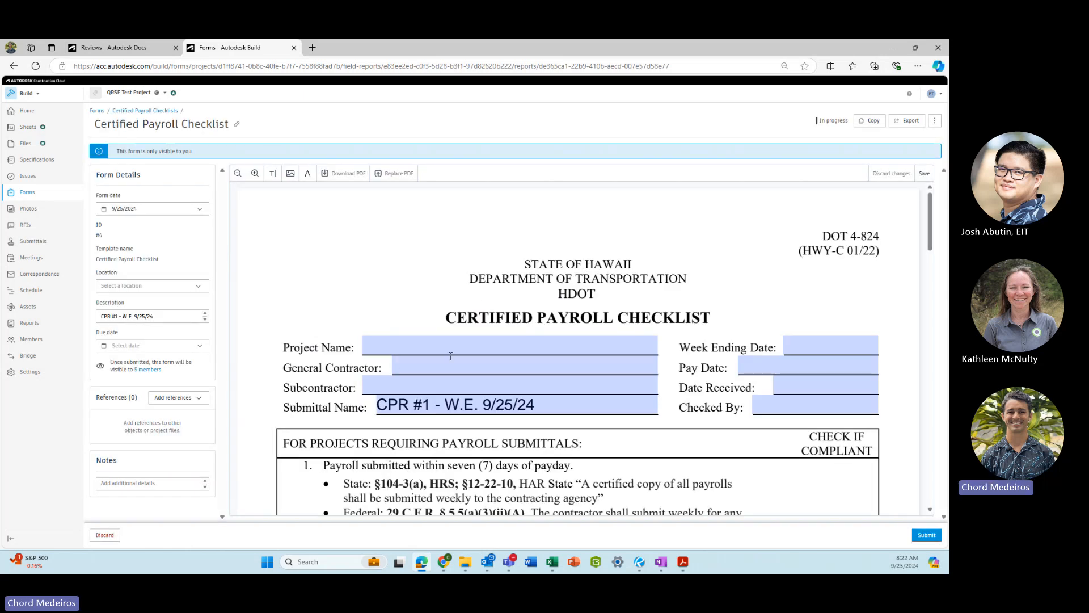
scroll(627, 291, down, 2)
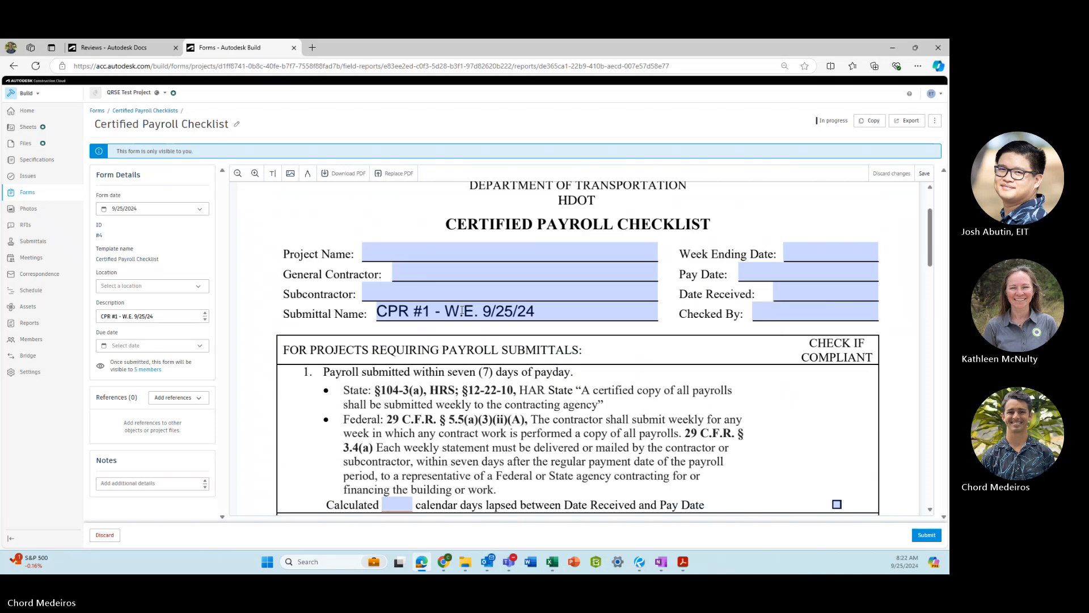
scroll(627, 291, down, 15)
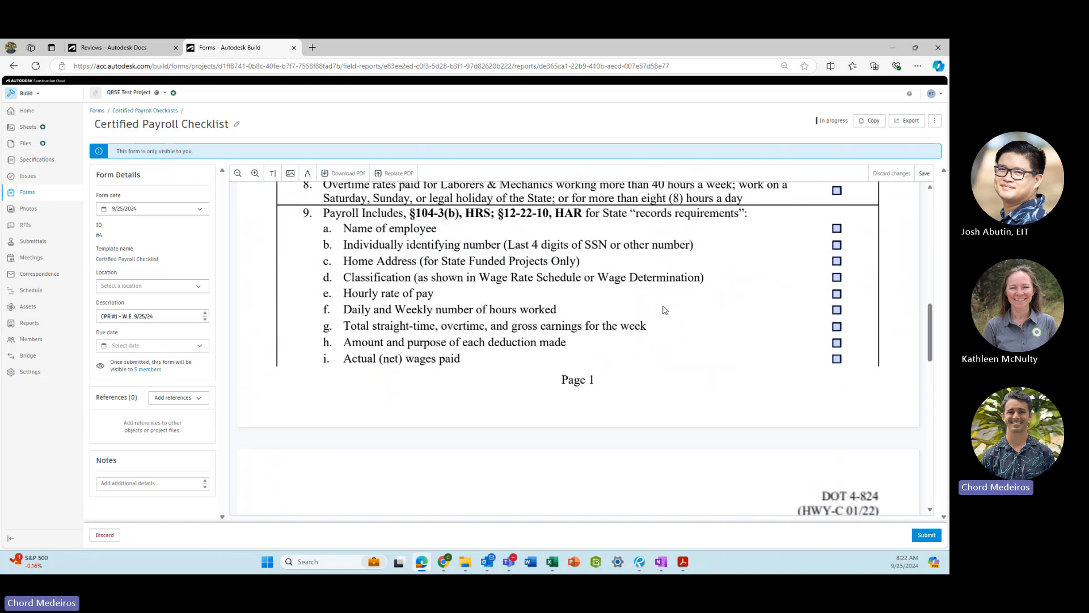
scroll(658, 304, down, 4)
scroll(670, 340, up, 6)
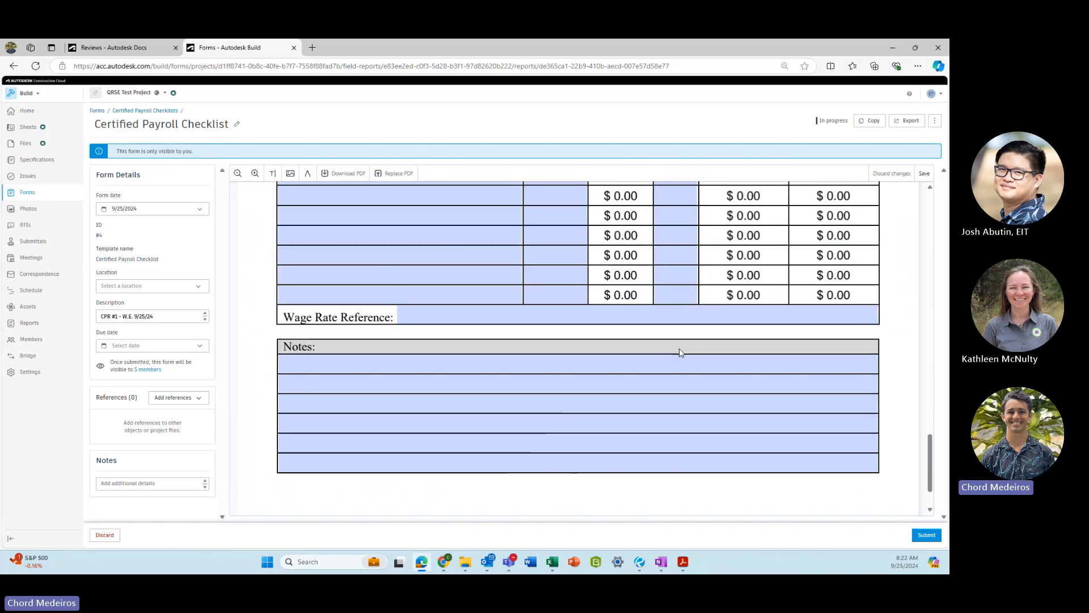
scroll(658, 337, up, 15)
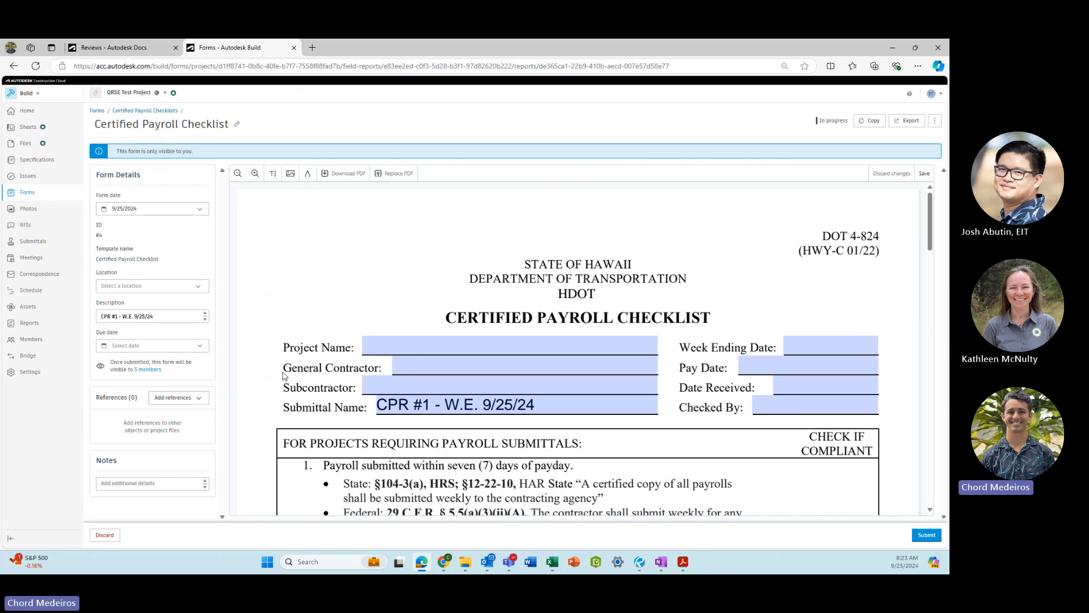
scroll(708, 376, down, 3)
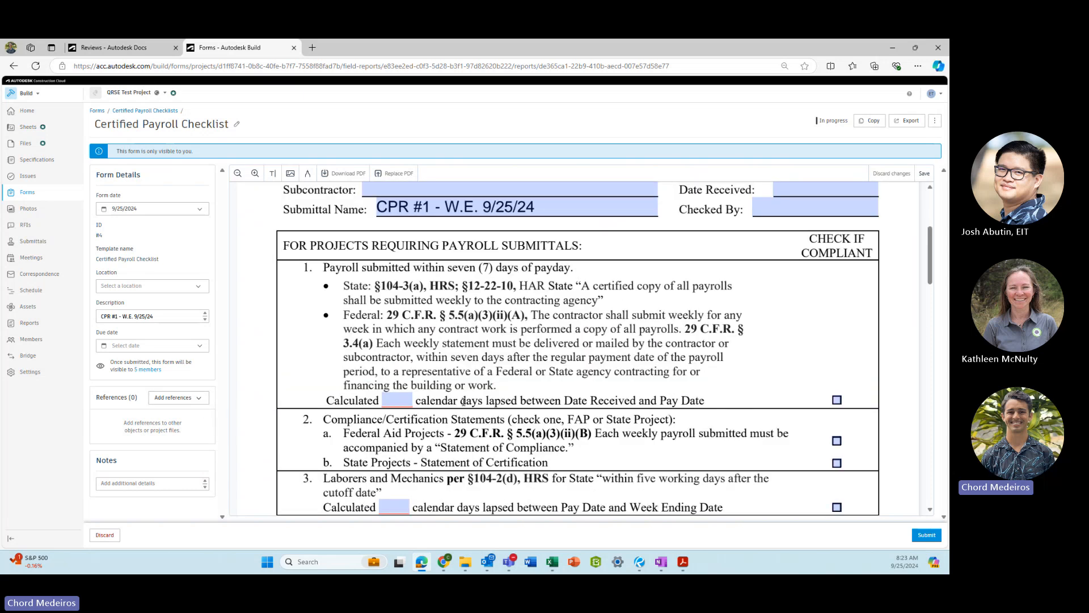
Add Certified Payroll Example.pdf from the General > Certified Payroll project folder as a file reference on the form.
click(190, 400)
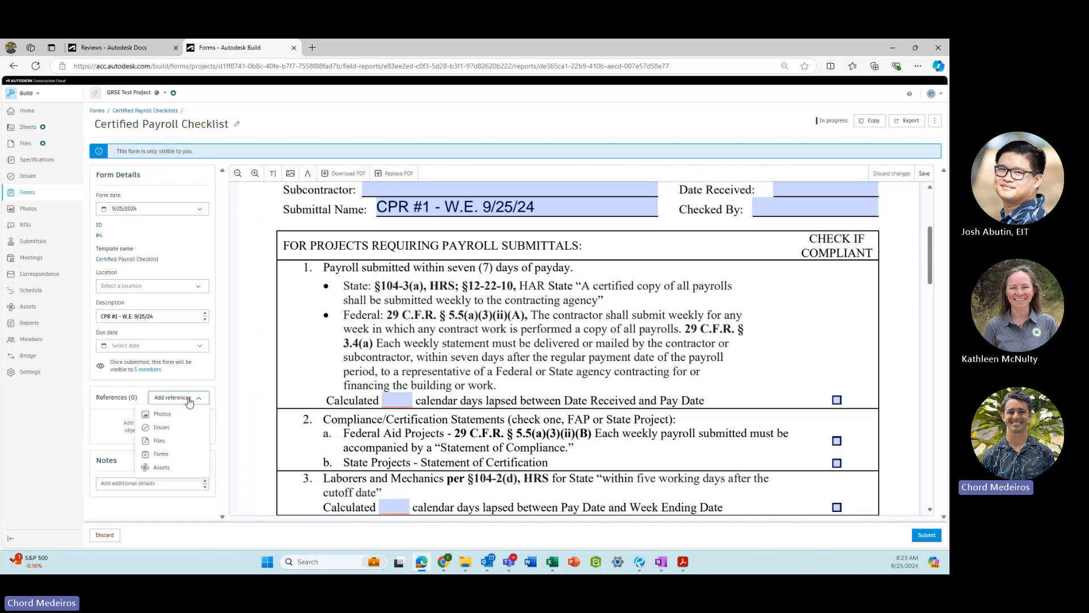
click(161, 441)
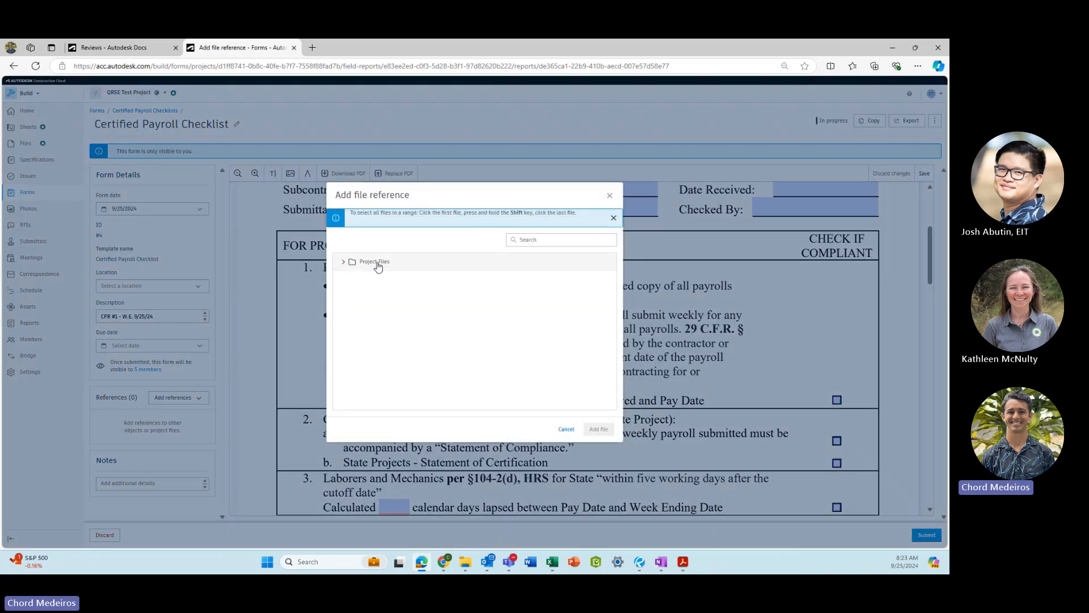
click(379, 316)
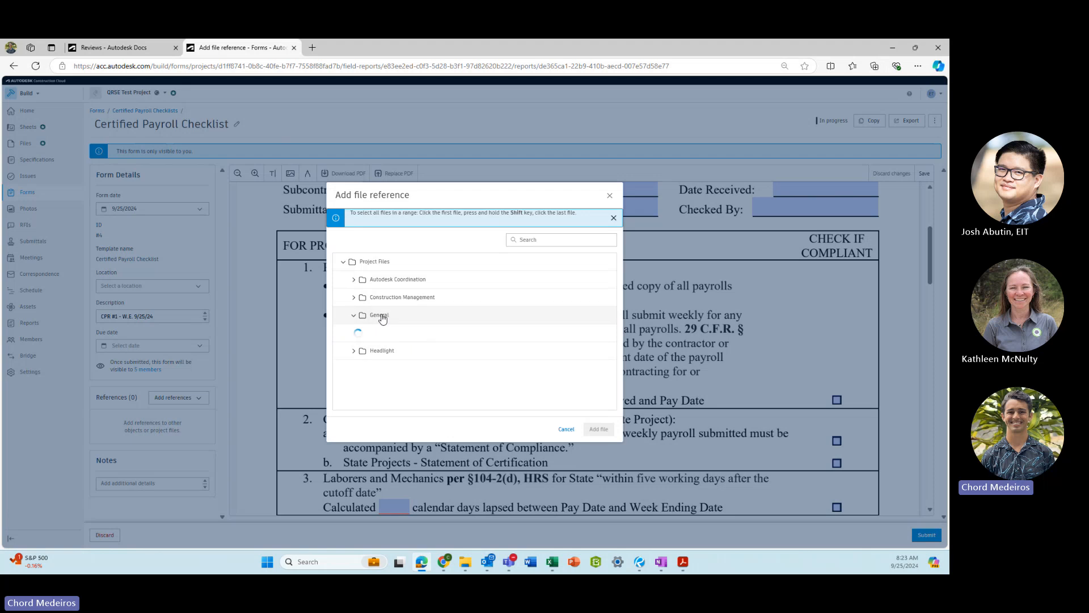
click(404, 351)
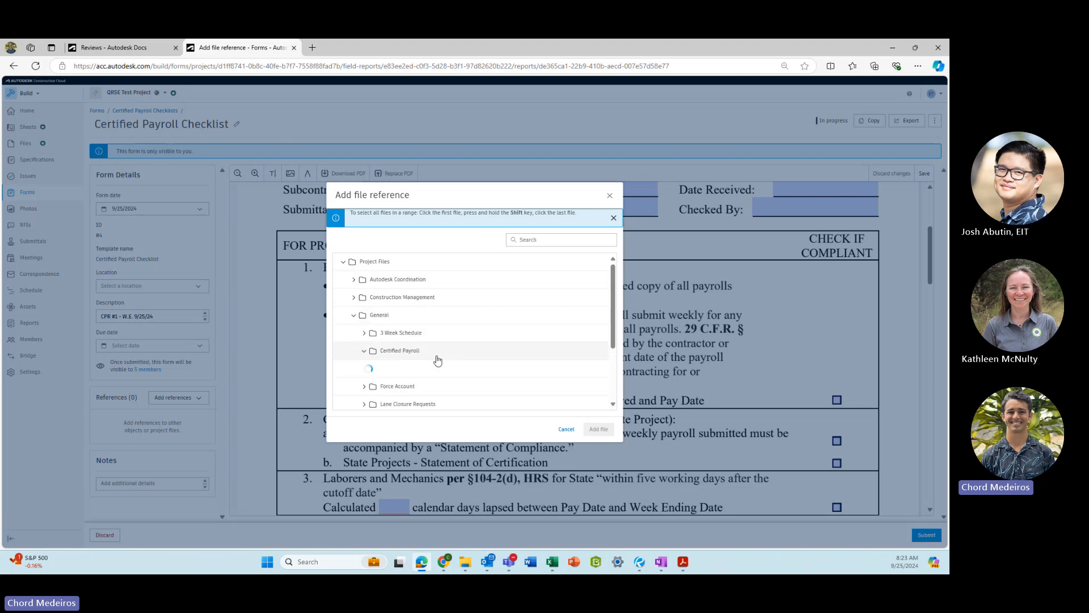
scroll(434, 349, down, 3)
click(409, 277)
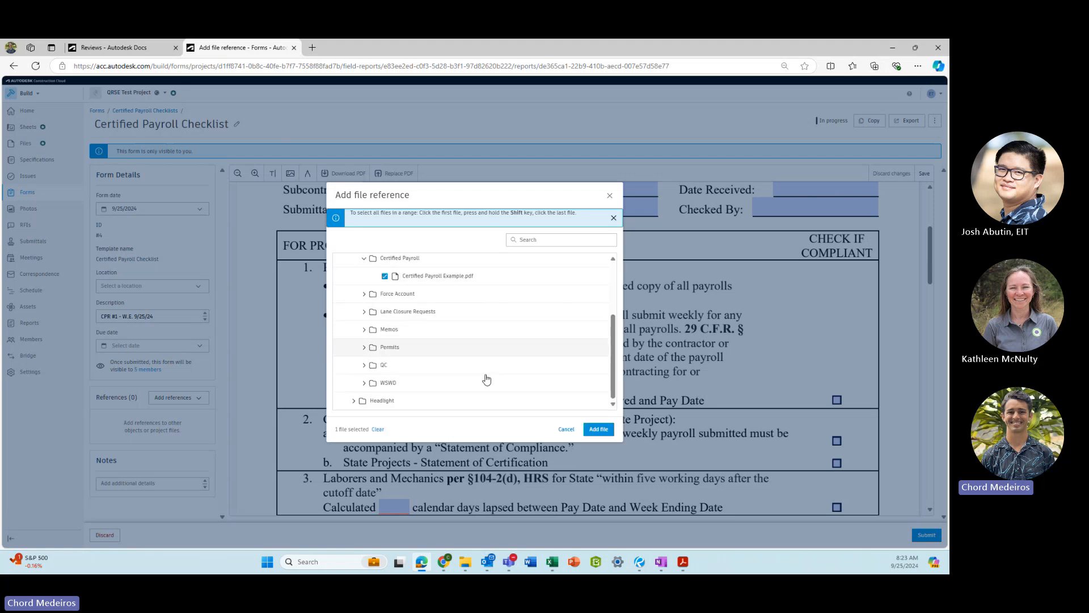
click(607, 432)
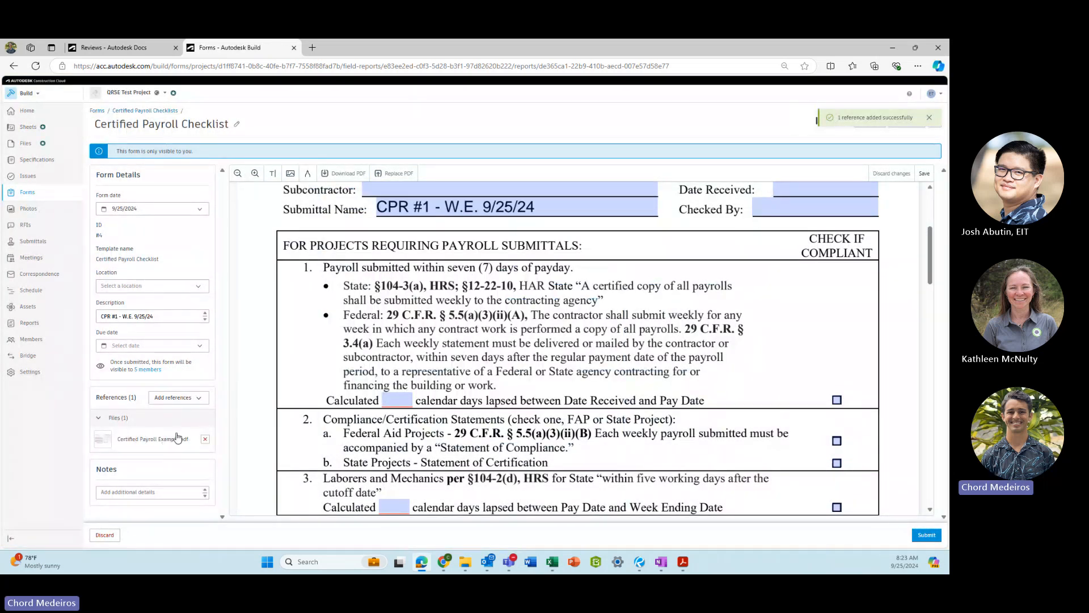
Open the referenced Certified Payroll Example.pdf from the form to view it, and close it to return to the checklist.
scroll(567, 271, up, 3)
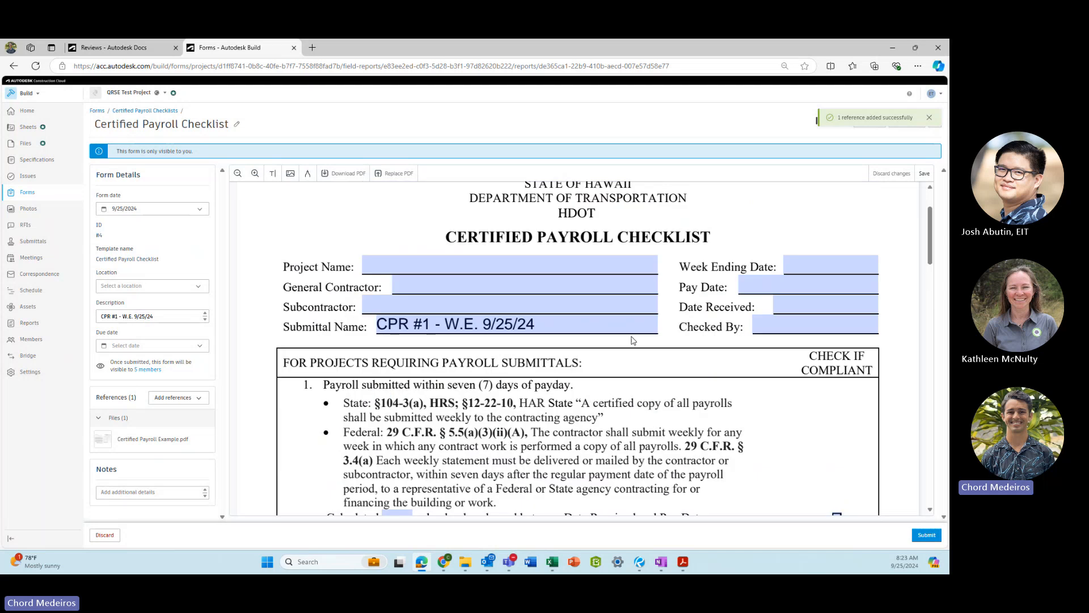
scroll(500, 345, down, 3)
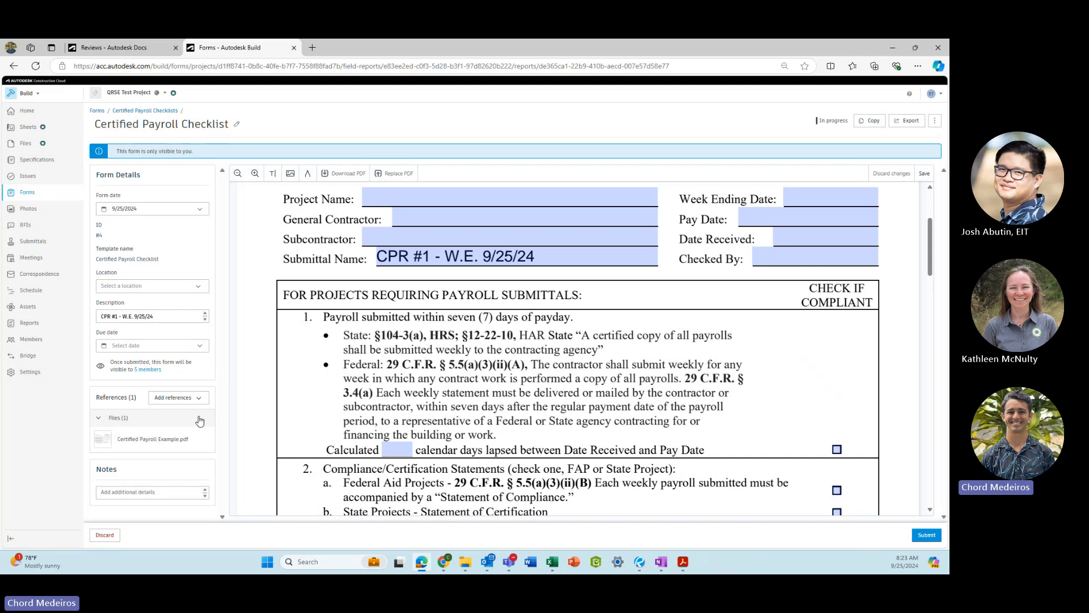
click(152, 440)
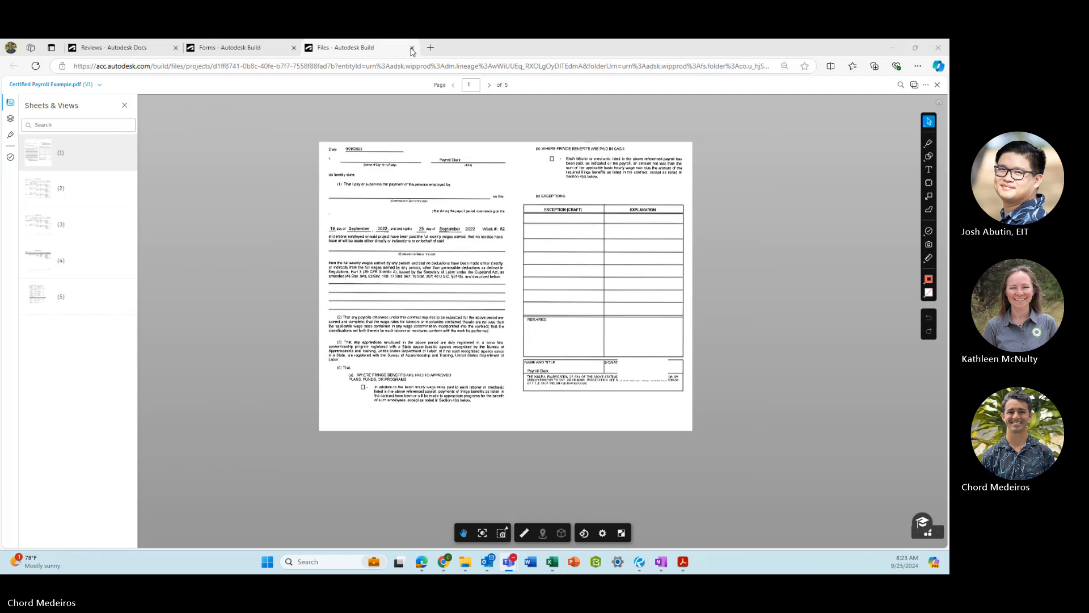
click(715, 54)
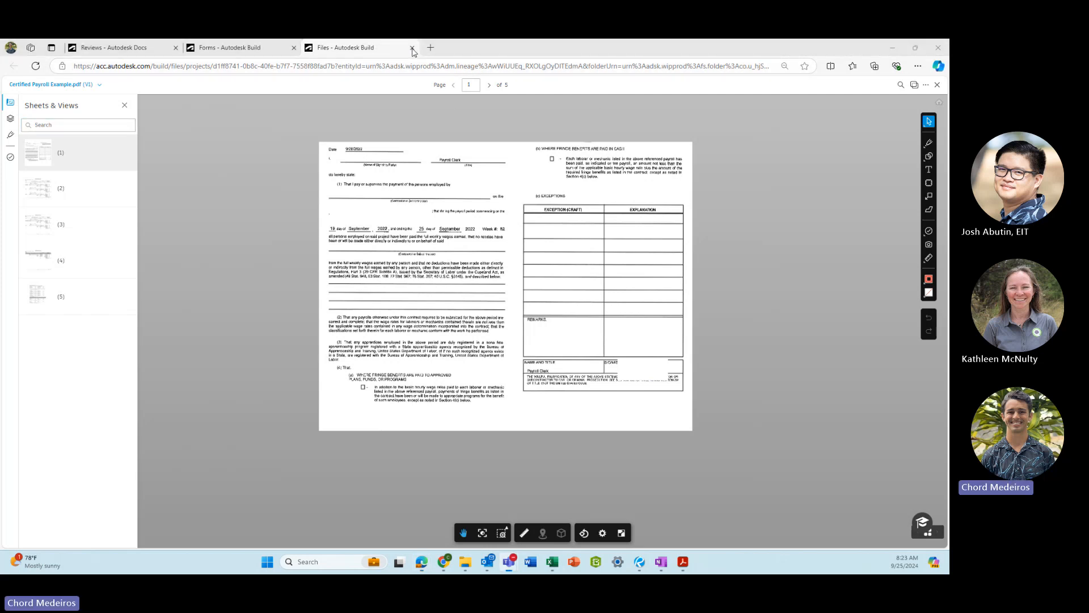
double_click(664, 50)
drag(627, 80, 581, 117)
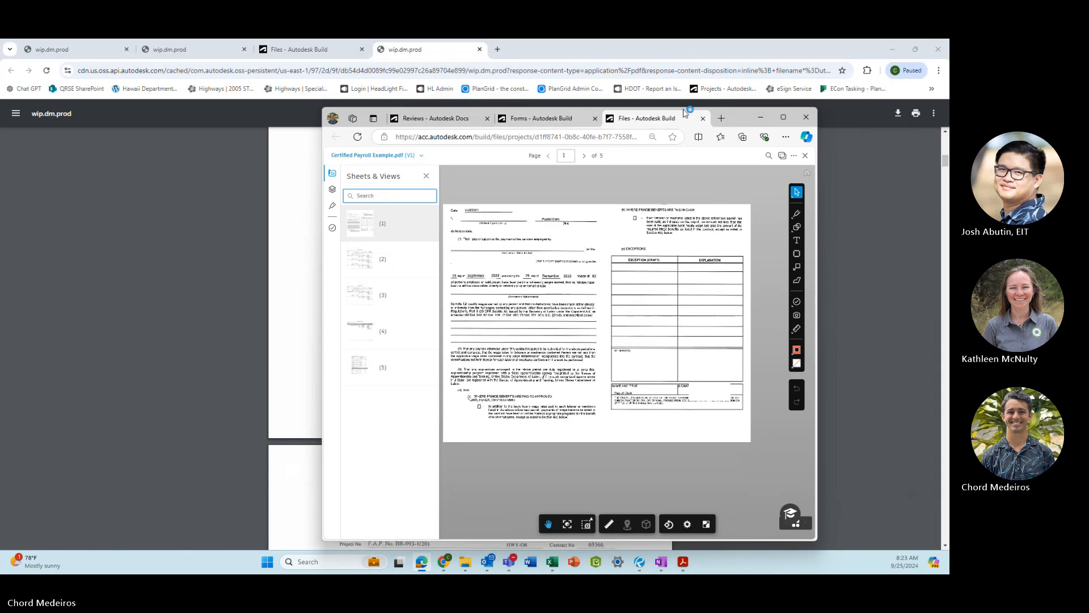
click(705, 118)
click(784, 117)
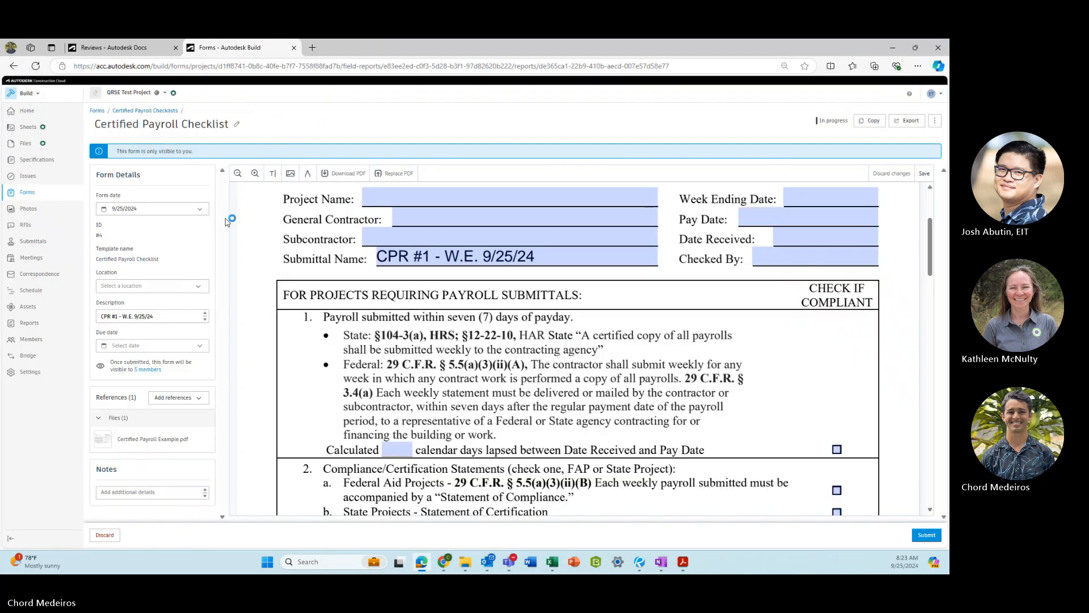
Review the checklist down to the wage and fringes table, and submit the form with confirmation.
scroll(530, 379, up, 2)
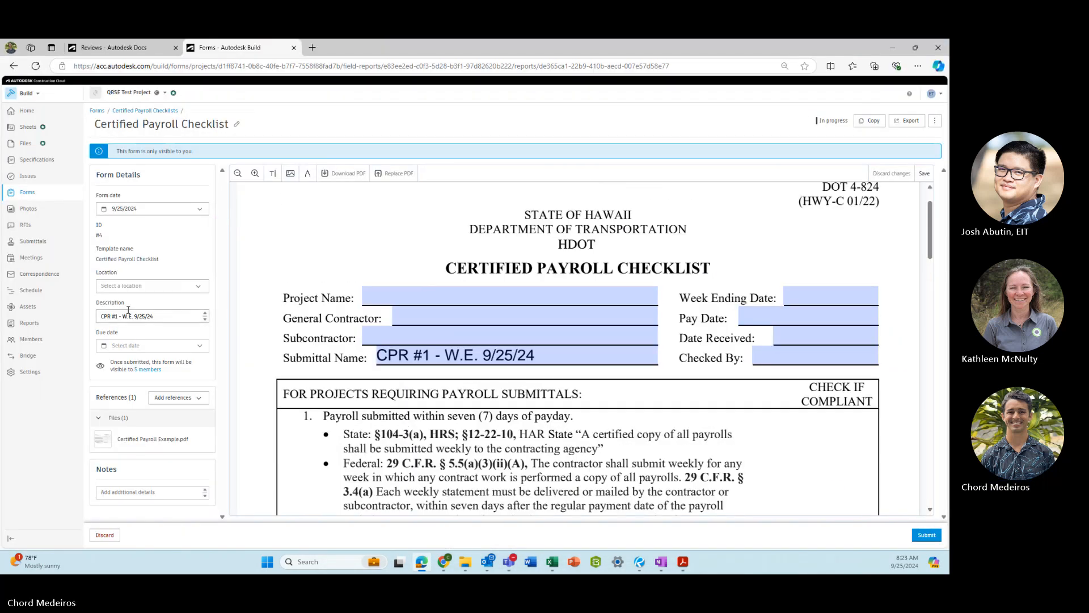
scroll(263, 437, down, 15)
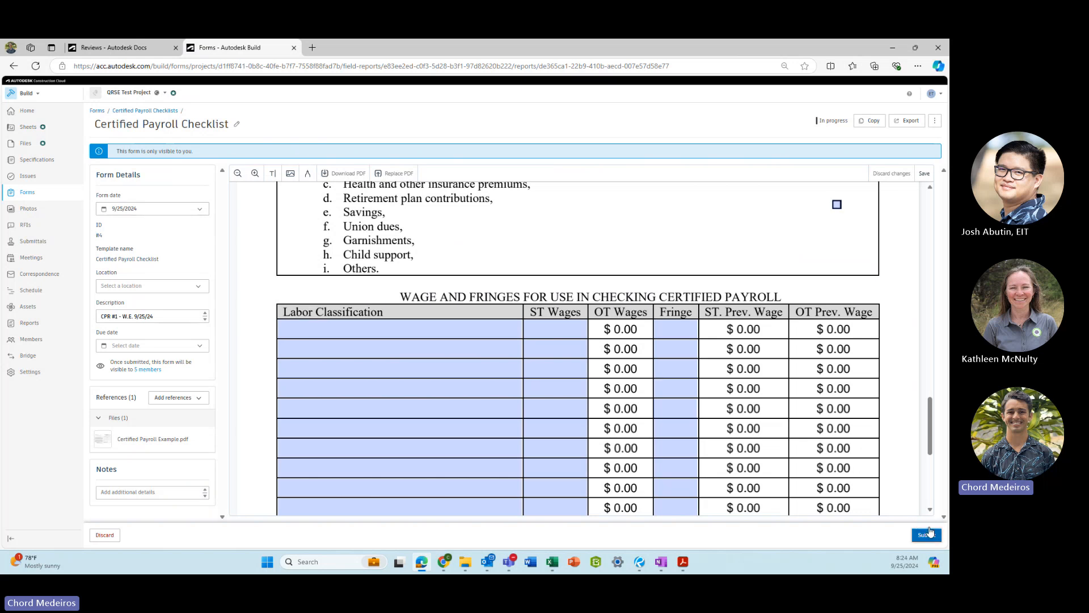
click(925, 535)
click(538, 336)
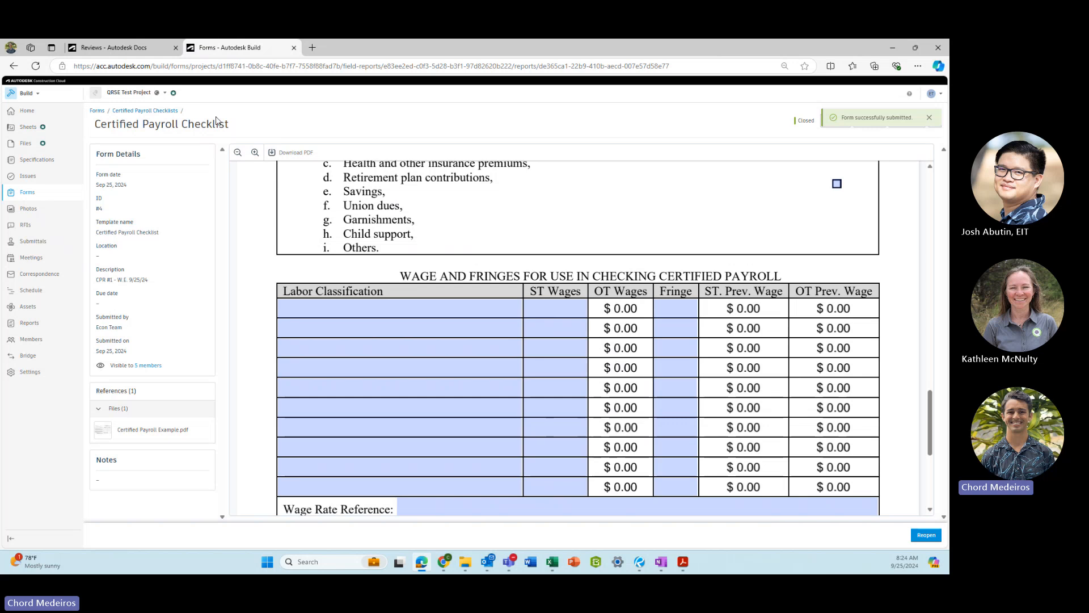
Return to the forms list, view all forms, and filter the list to the Certified Payroll Checklists folder.
click(156, 111)
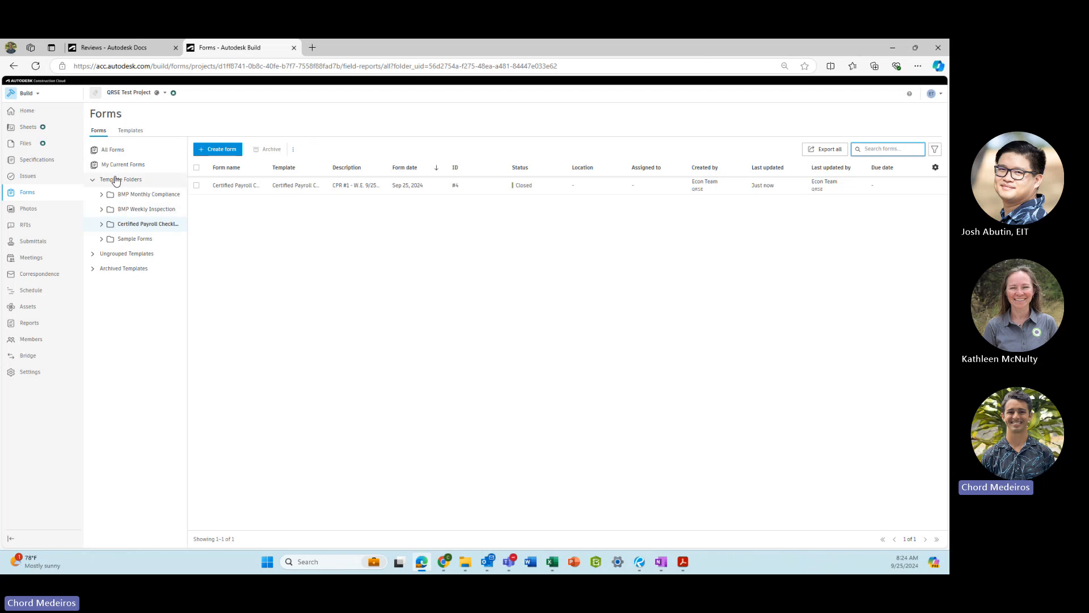
click(127, 151)
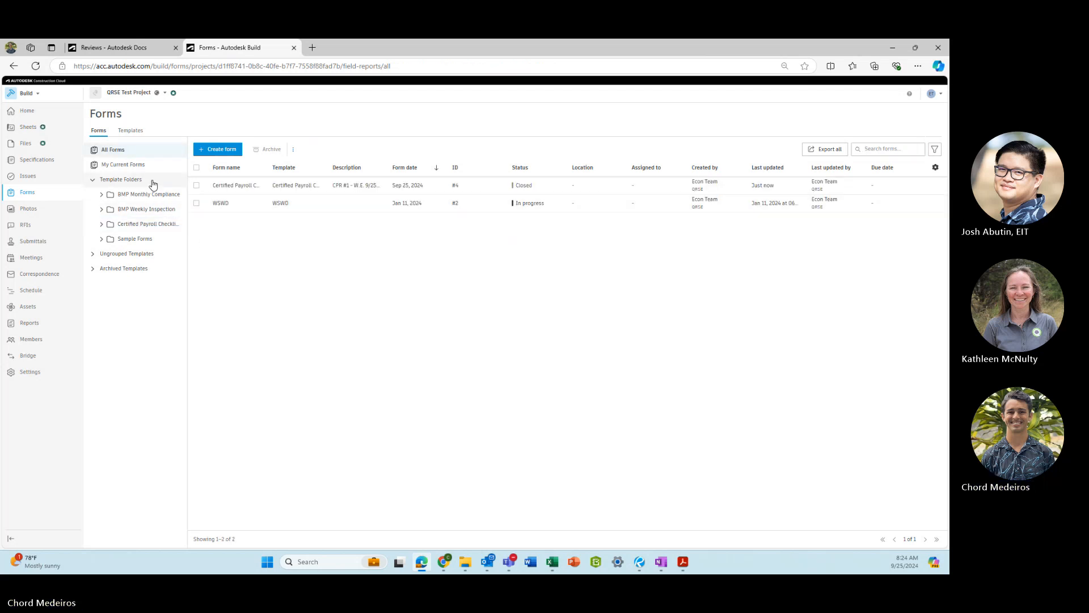
click(146, 225)
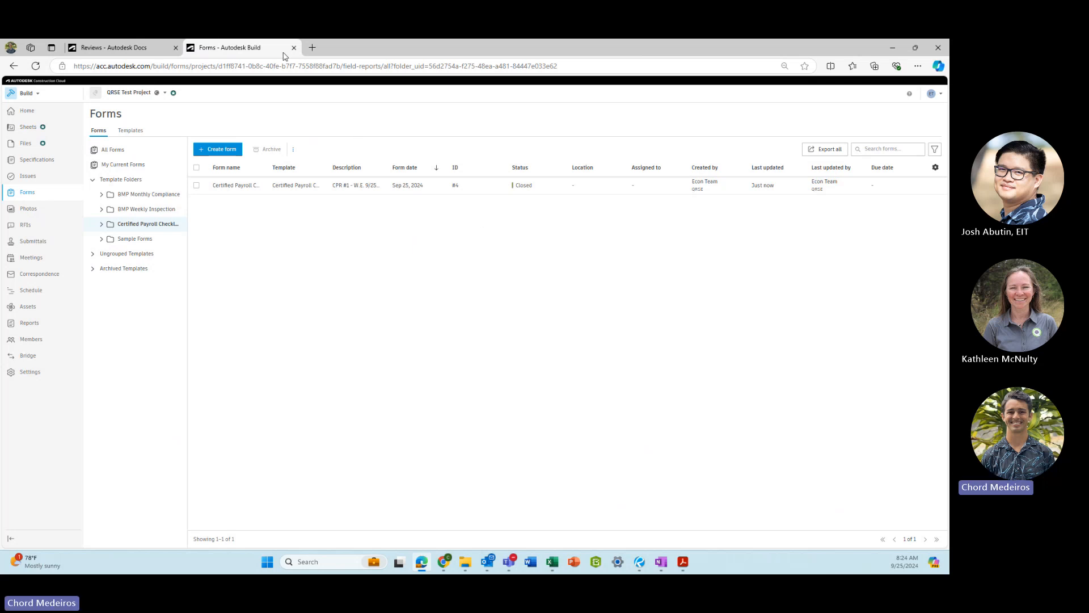
Switch to the Certified Payroll - W.E. 9.25.22 review in Autodesk Docs, close the payroll PDF, and start the final review.
click(136, 53)
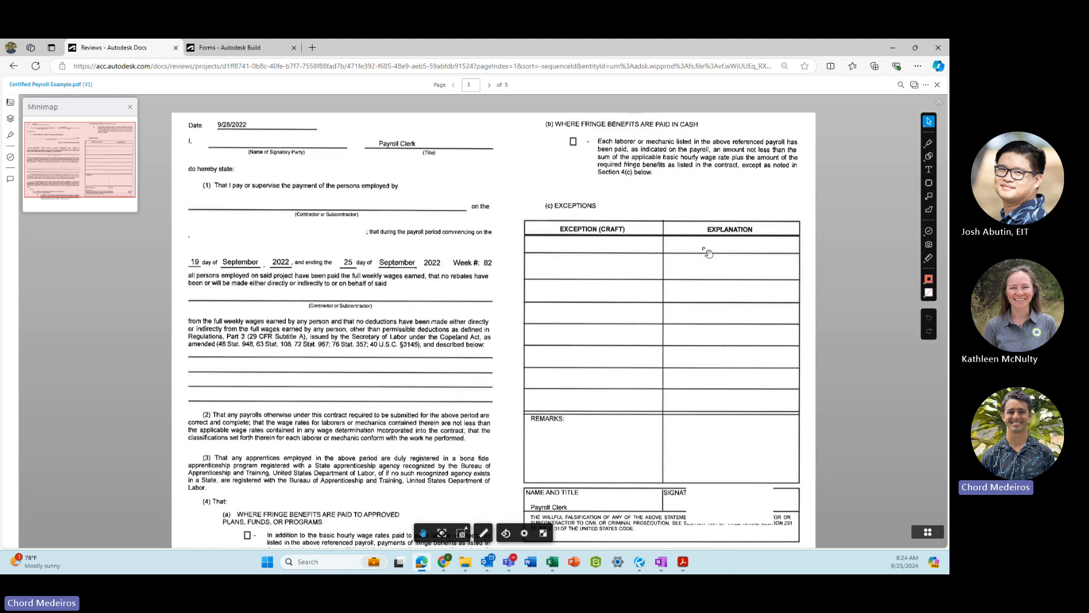
scroll(473, 313, down, 3)
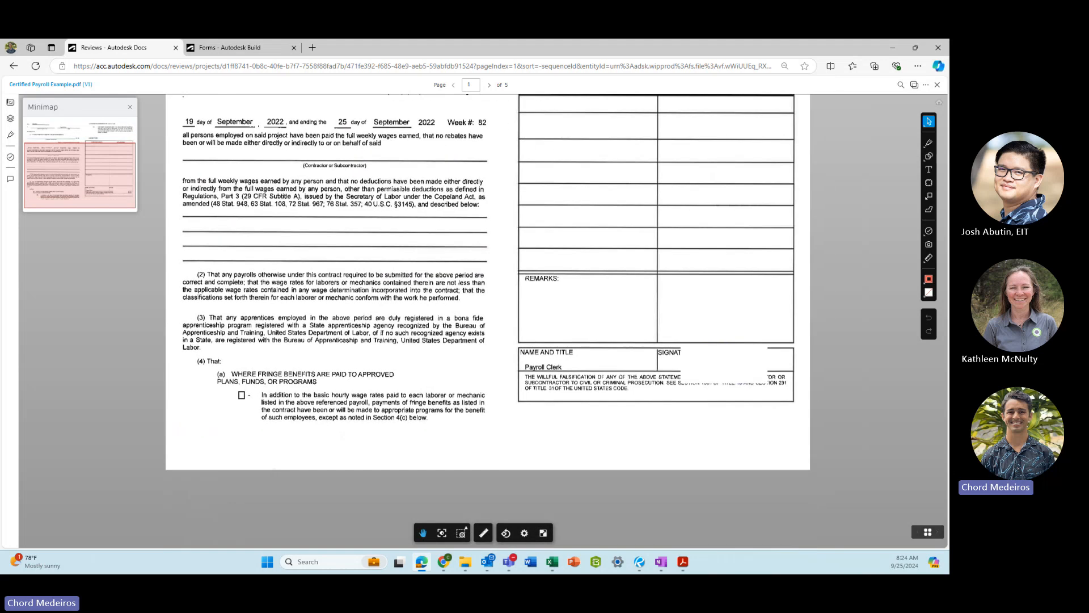
click(936, 85)
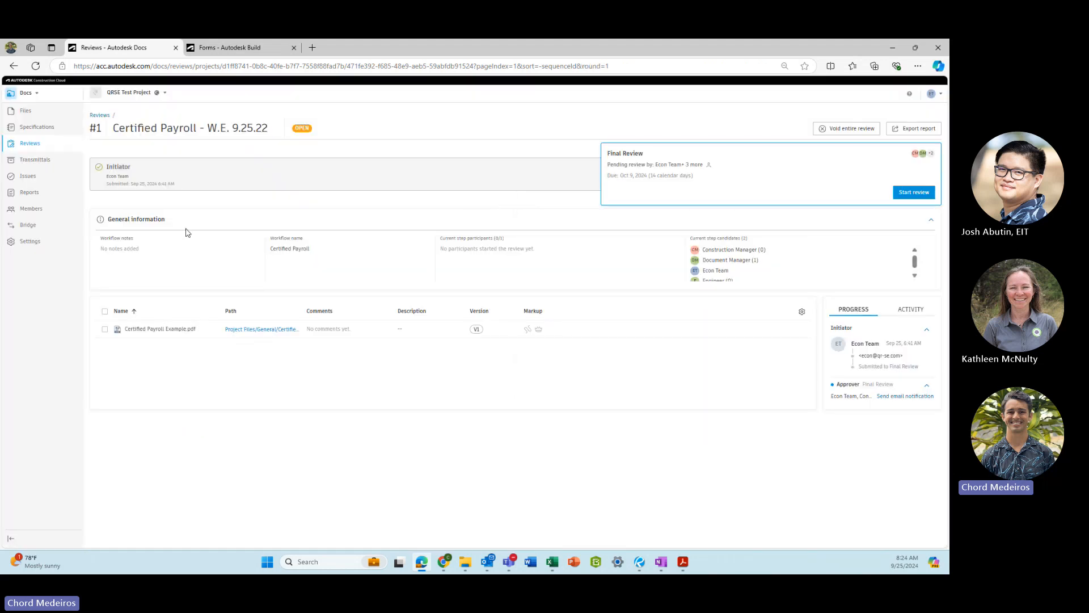
click(905, 194)
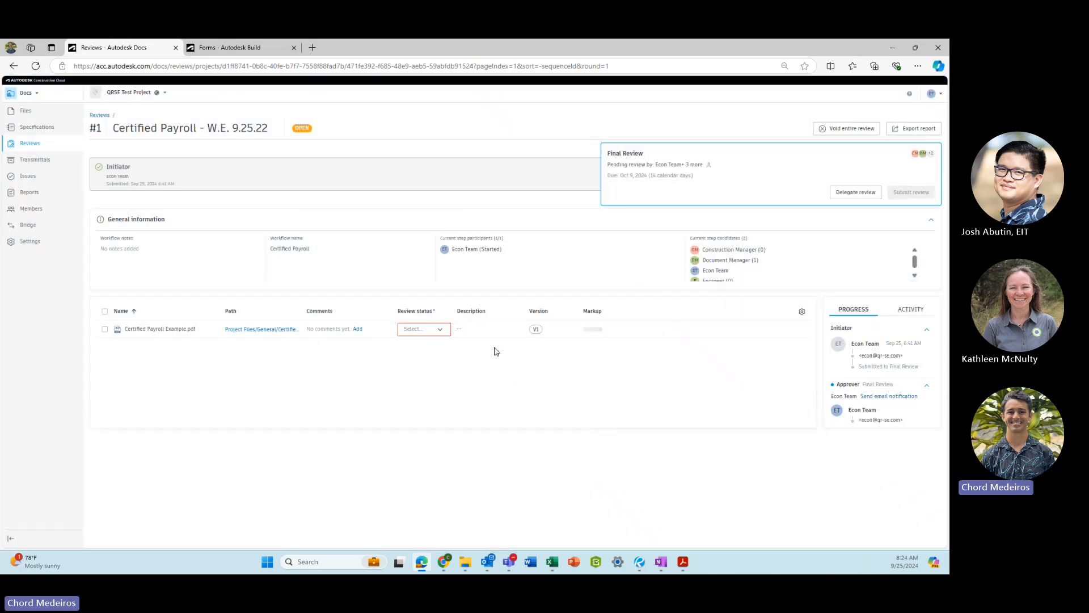
Check the review status options for Certified Payroll Example.pdf and set its status to Rejected.
click(440, 333)
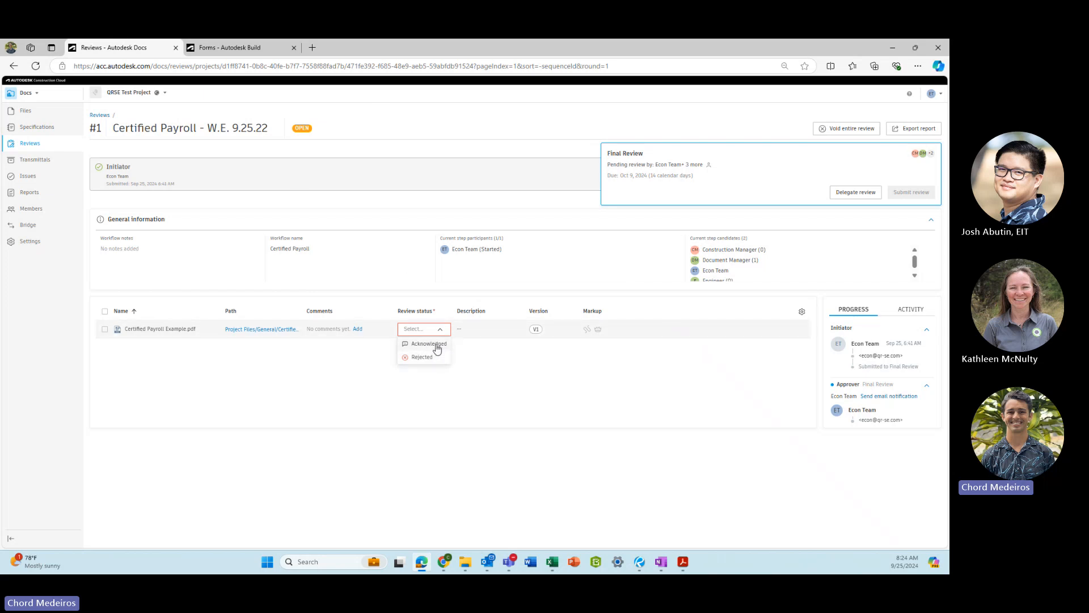
click(509, 362)
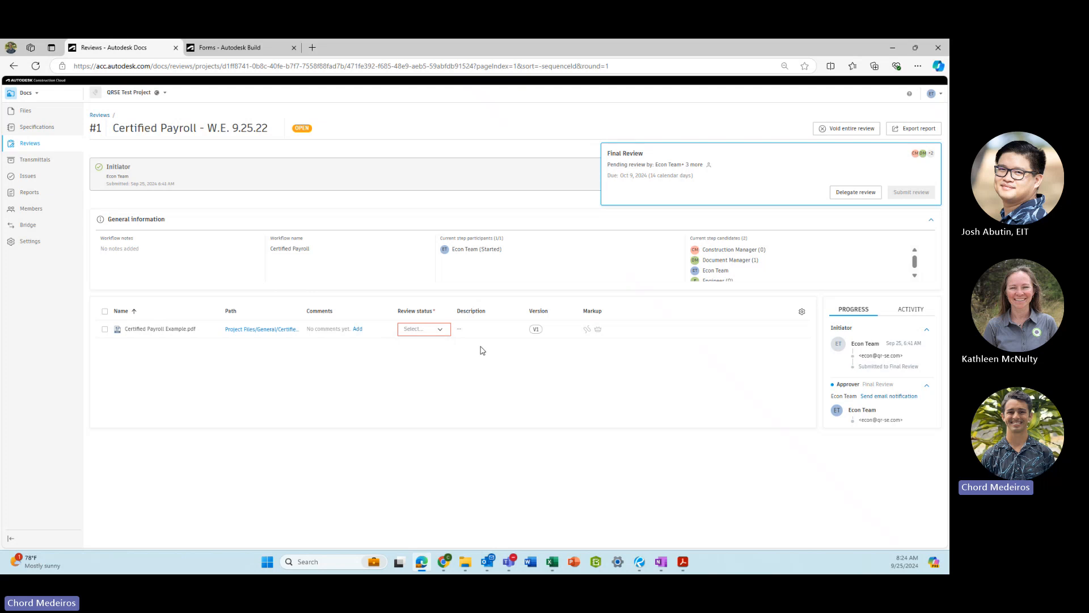
click(438, 331)
click(422, 356)
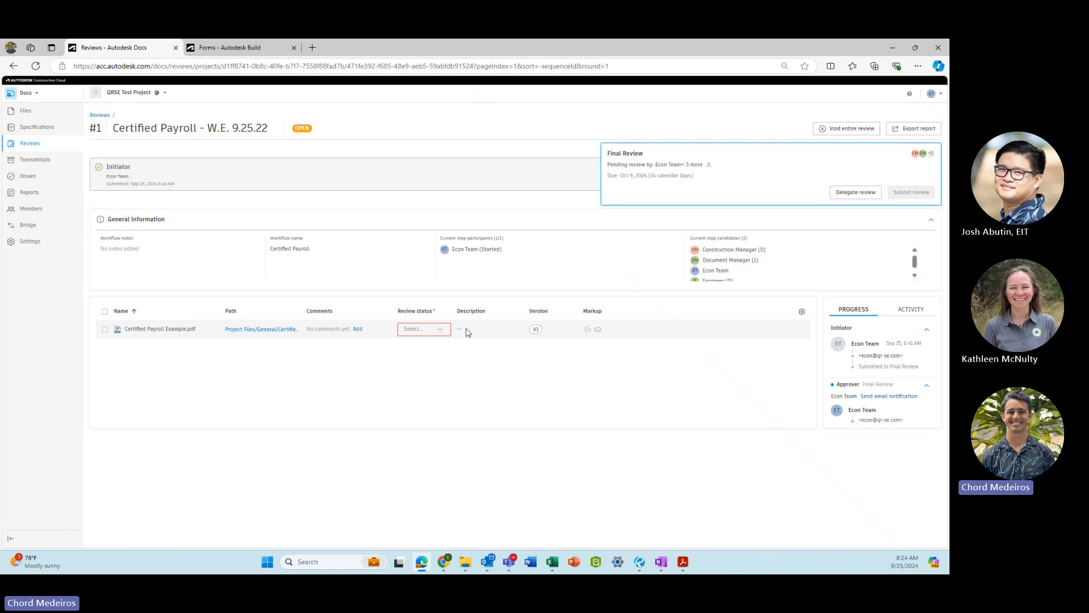
Draft a comment on Certified Payroll Example.pdf, erase the text, and close the comments without adding it.
click(358, 329)
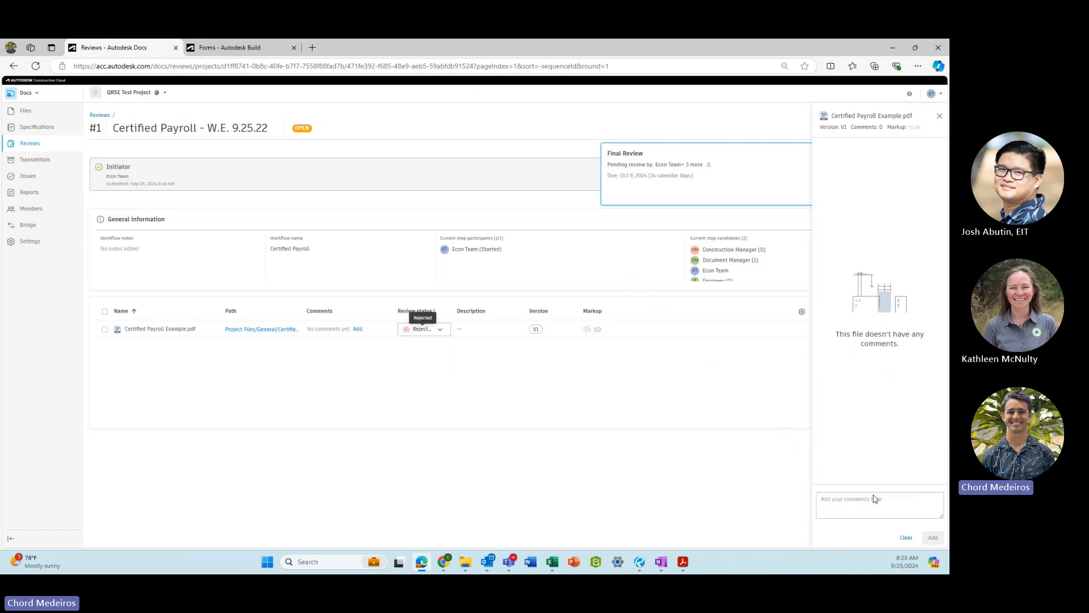
click(874, 500)
text(Plea)
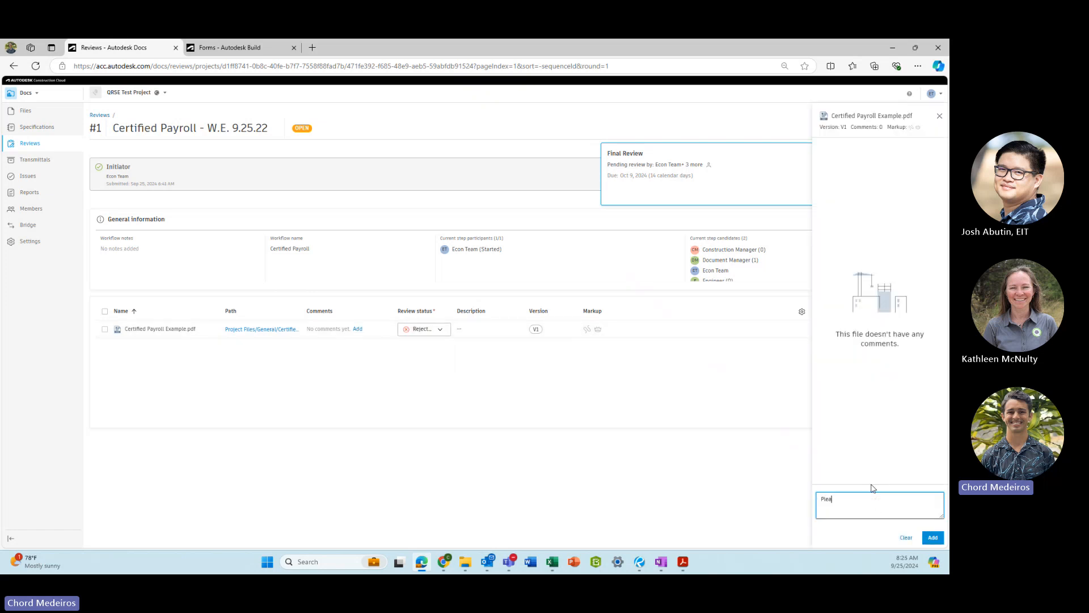
text(se revi)
key(ctrl+BackSpace)
key(ctrl+BackSpace)
click(940, 116)
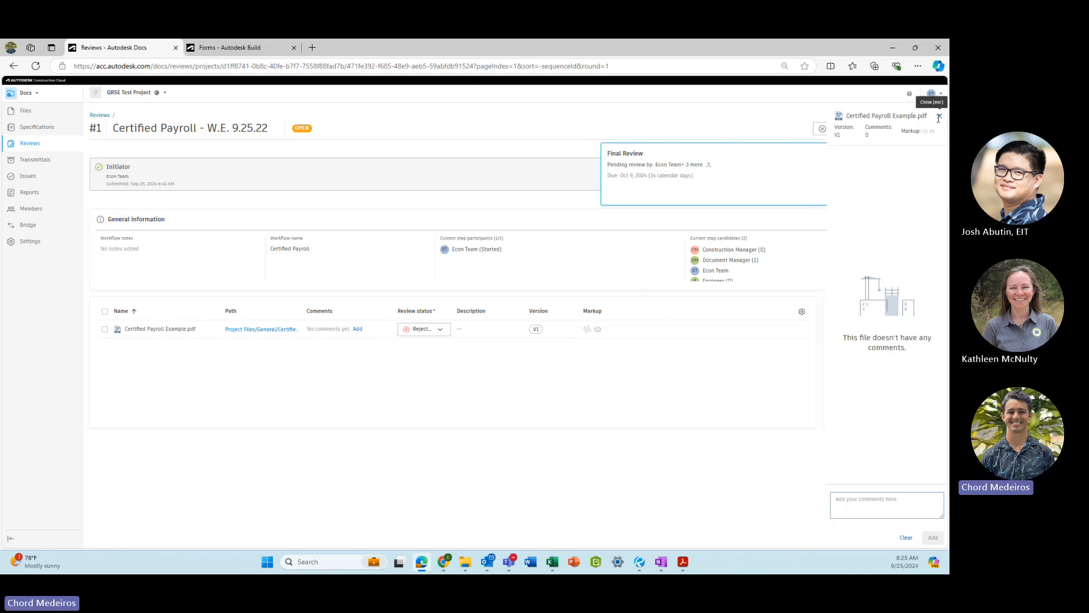
Set the review status of Certified Payroll Example.pdf to Acknowledged and submit the final review with the default notification recipients.
click(440, 329)
click(441, 343)
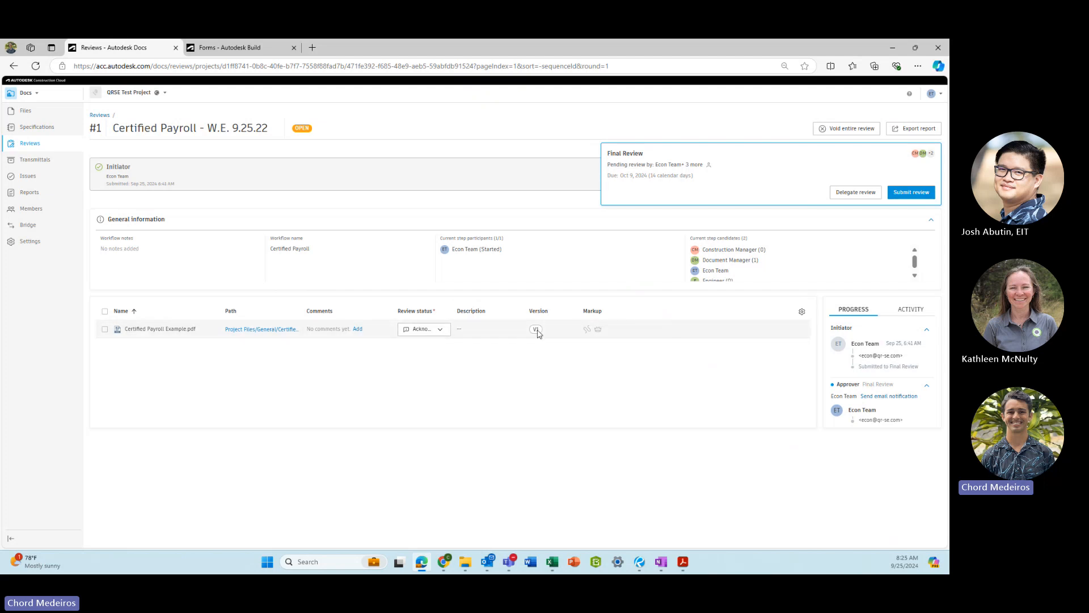
click(922, 193)
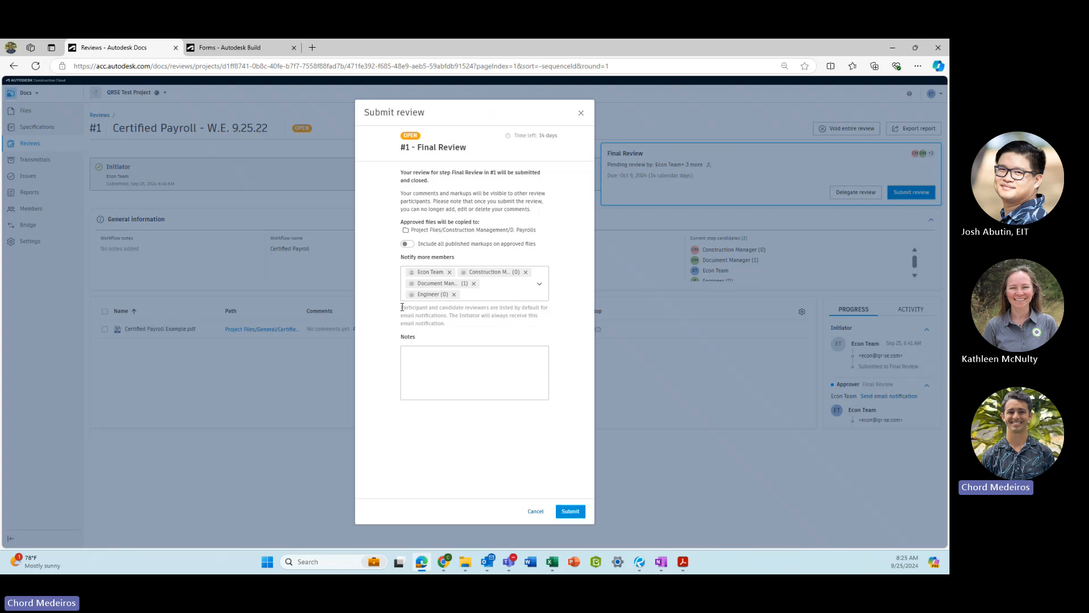
click(570, 511)
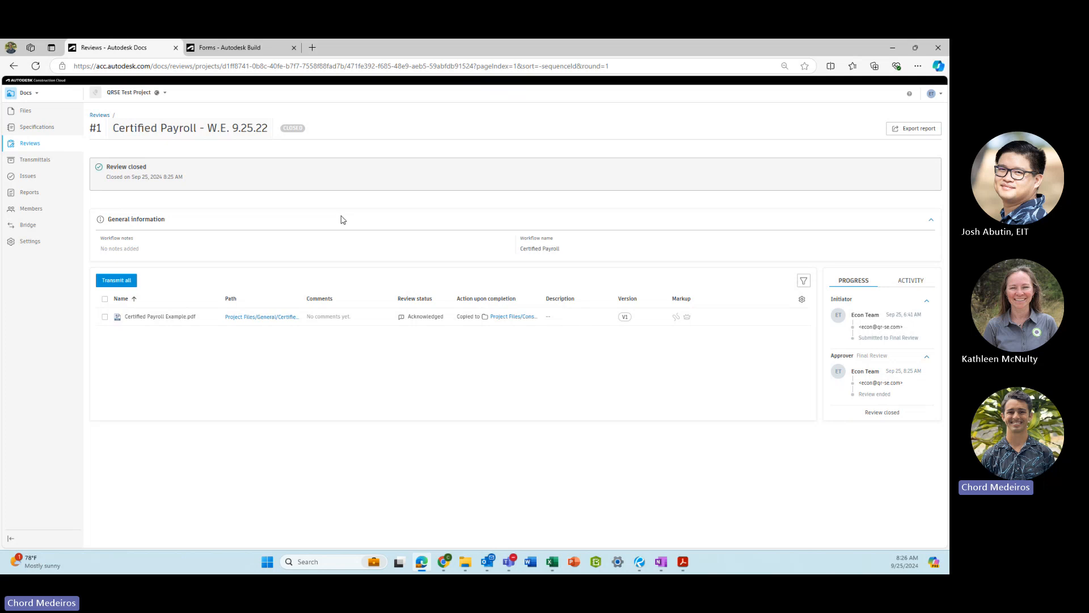
Return to the reviews list, and open the General > Certified Payroll folder in the project files to check the payroll file's review status.
click(100, 115)
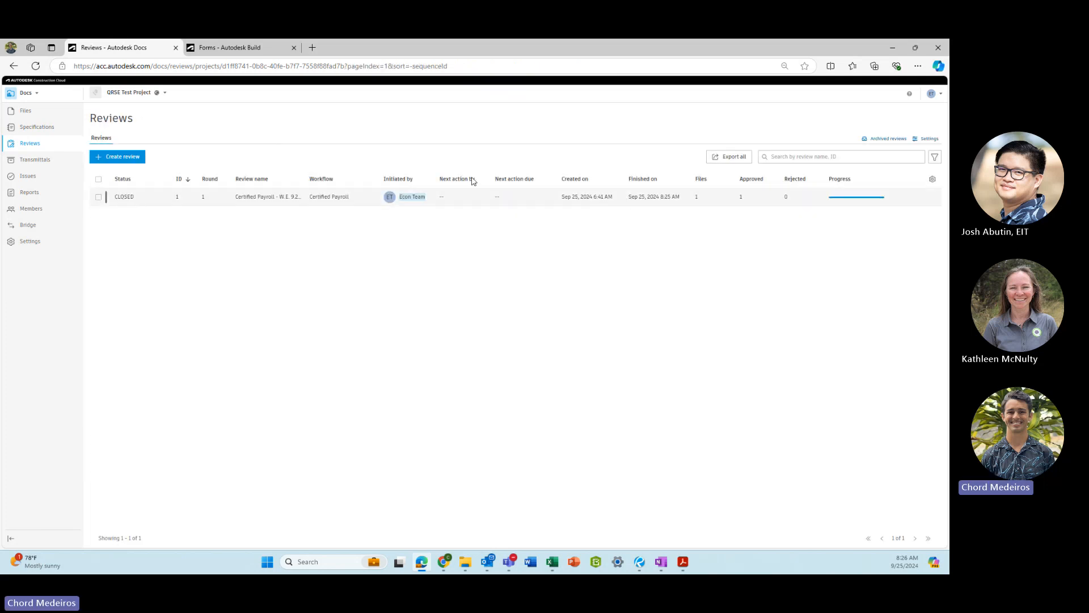
right_click(53, 113)
click(29, 118)
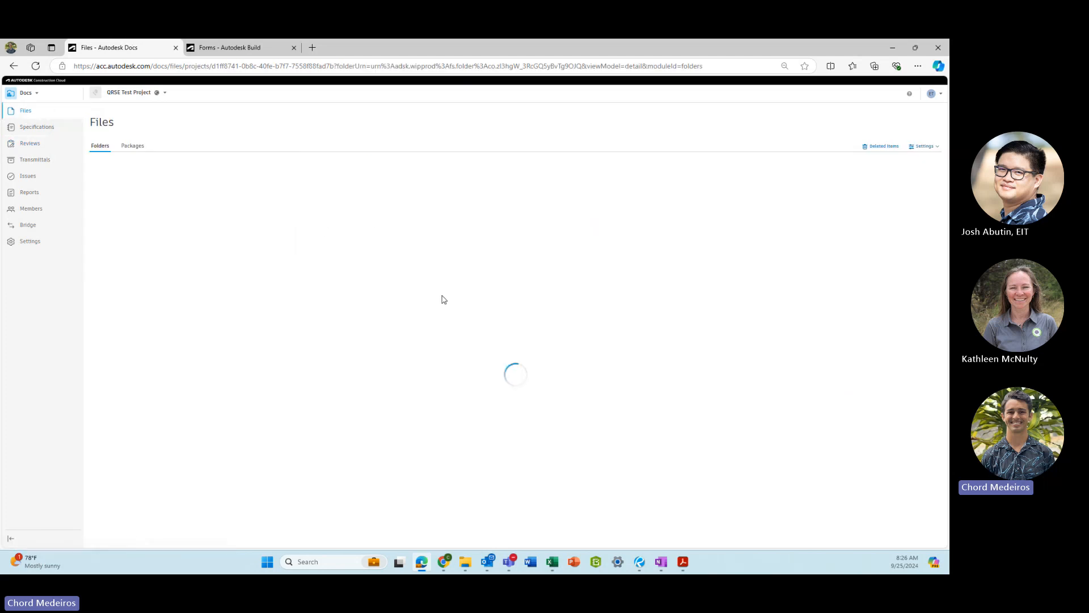
click(116, 203)
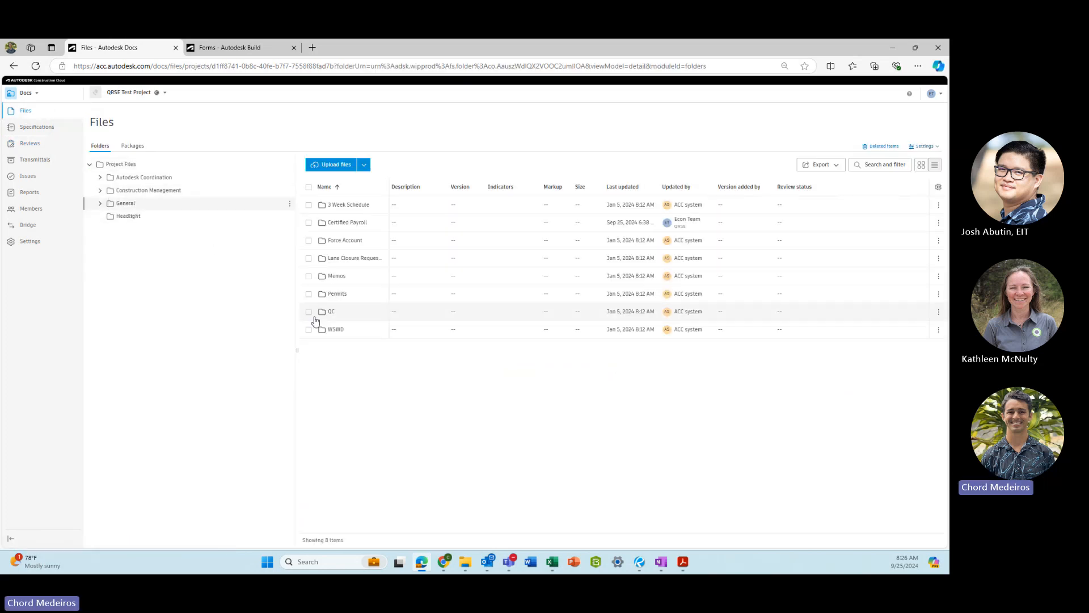
click(347, 222)
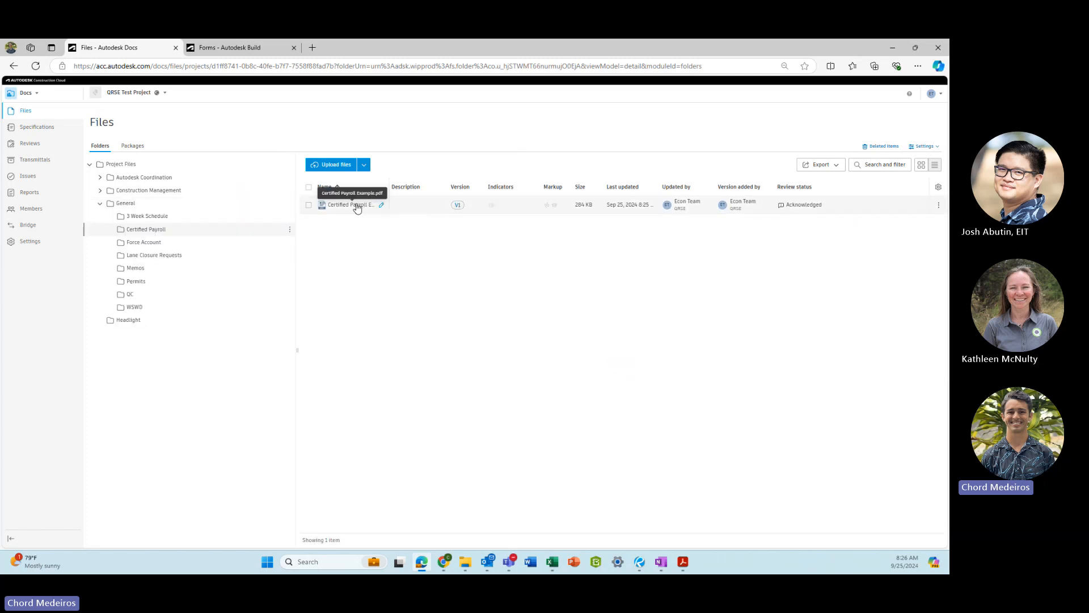
mouse_move(817, 205)
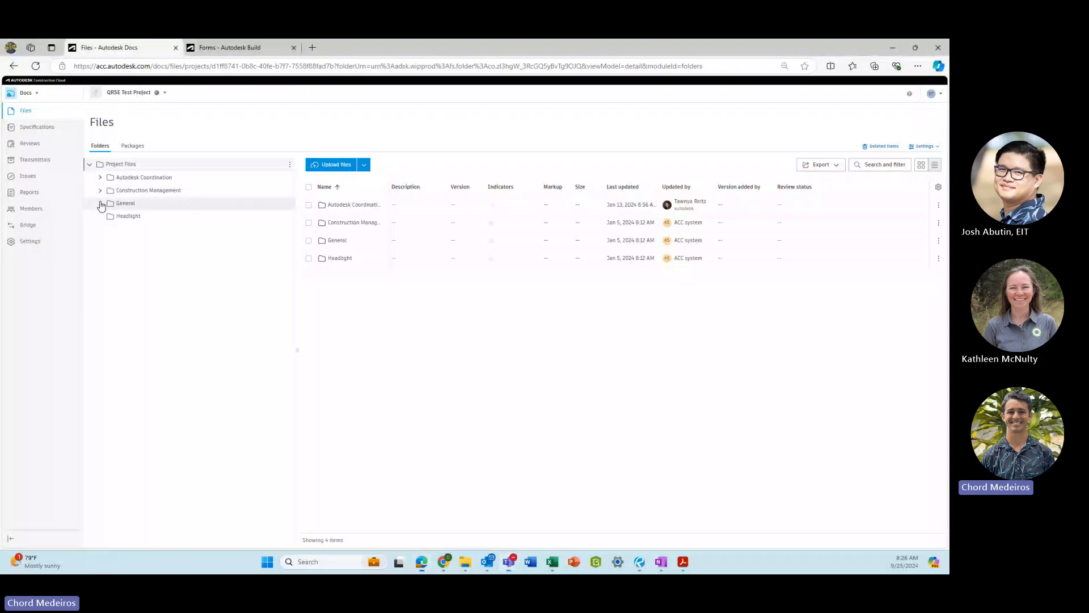
click(149, 229)
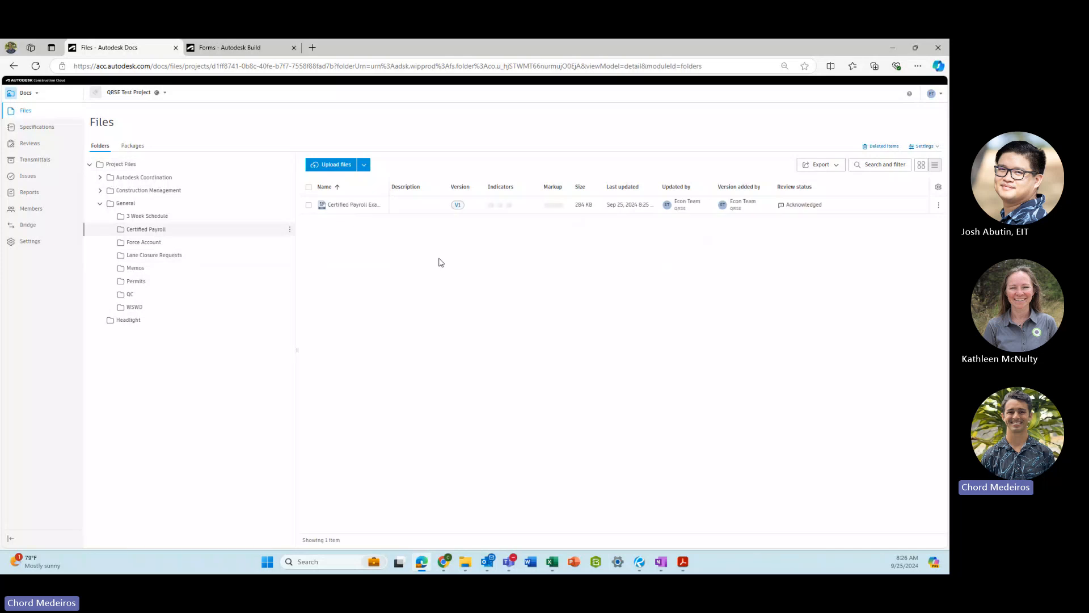